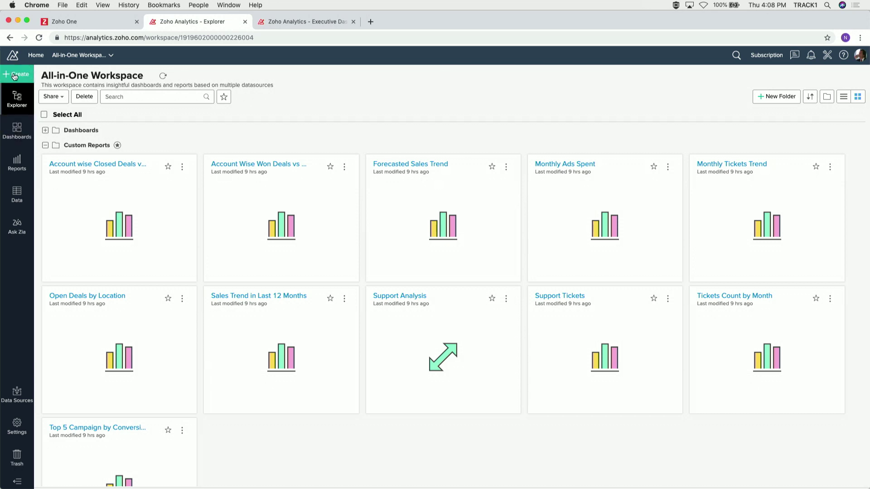
Open the Create menu from the All-in-One Workspace Explorer.
left_click(15, 76)
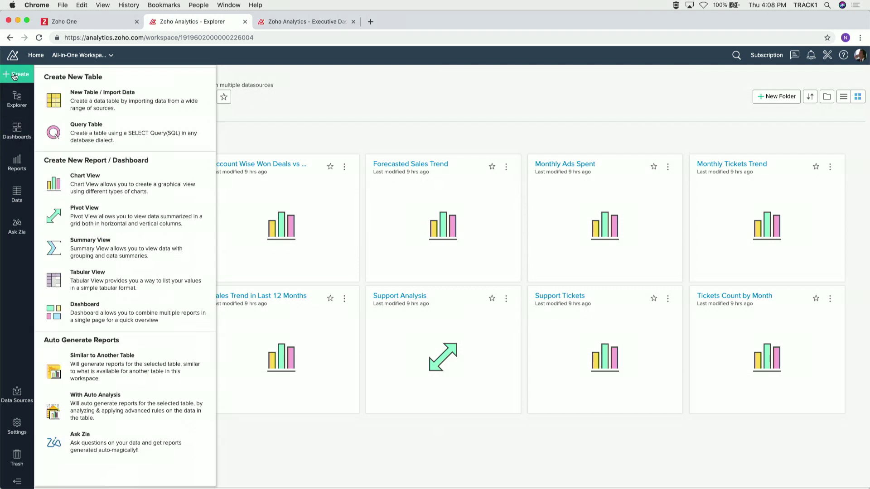
Start a new Chart View with Leads as the base table.
left_click(110, 179)
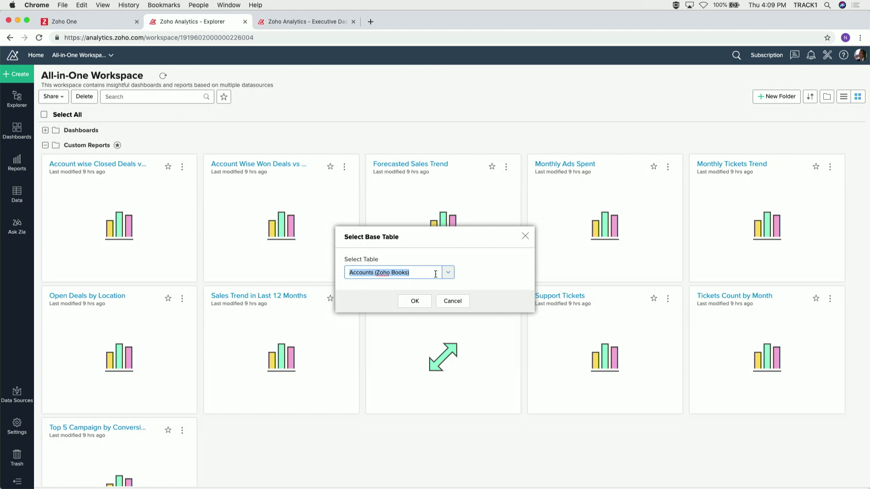
type("Lead")
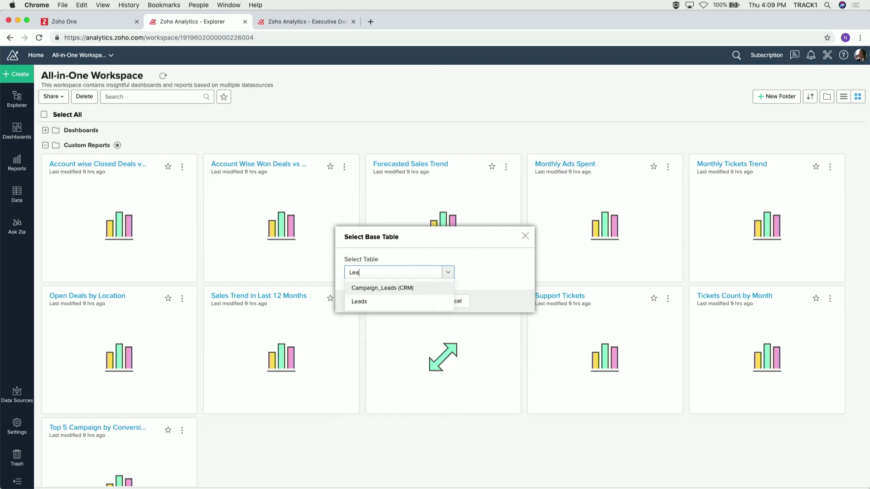
left_click(431, 300)
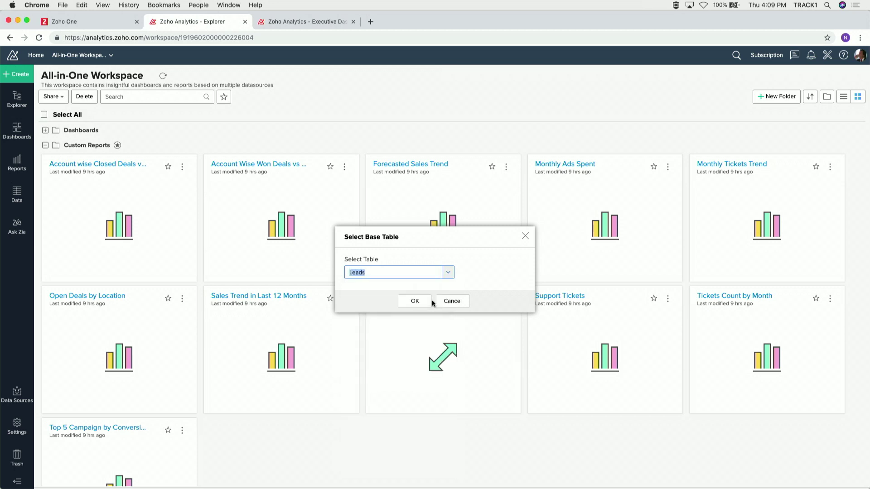
left_click(421, 300)
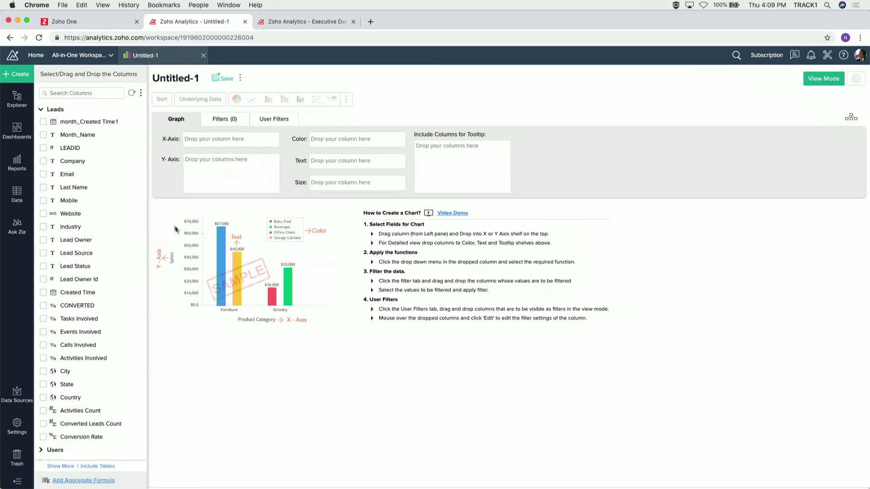
Scroll through the Leads column list and zoom the browser page to 125%.
scroll(70, 224, "down", 4)
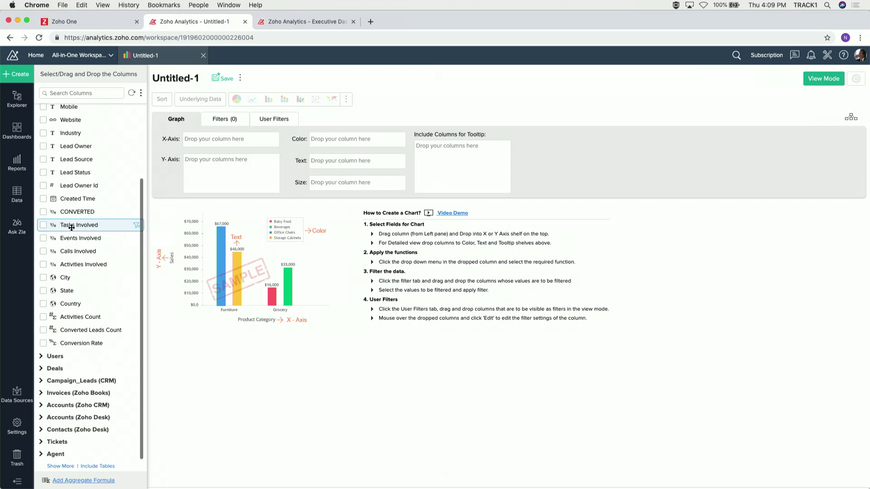
scroll(71, 228, "up", 3)
scroll(72, 227, "down", 3)
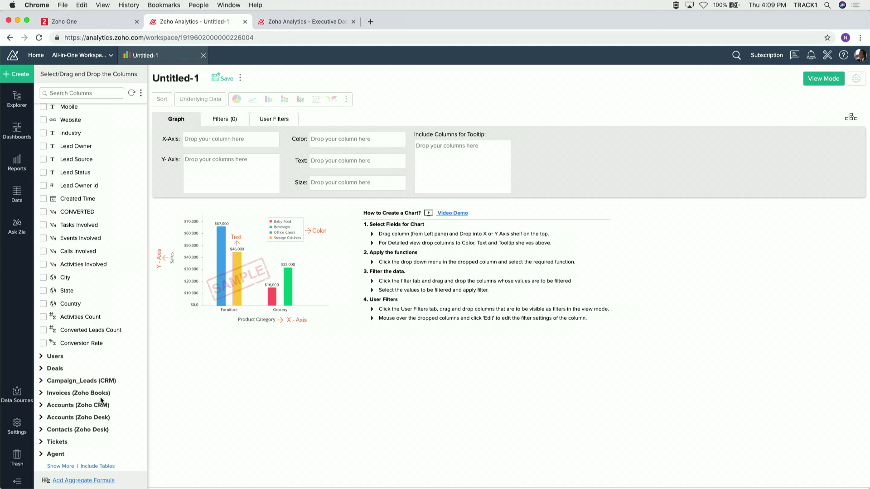
scroll(106, 414, "up", 3)
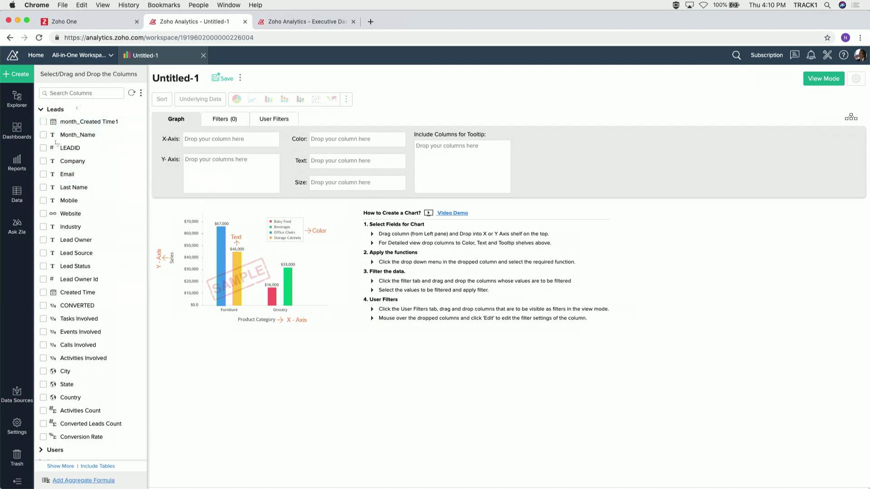
key("super+equal")
key("super+equal")
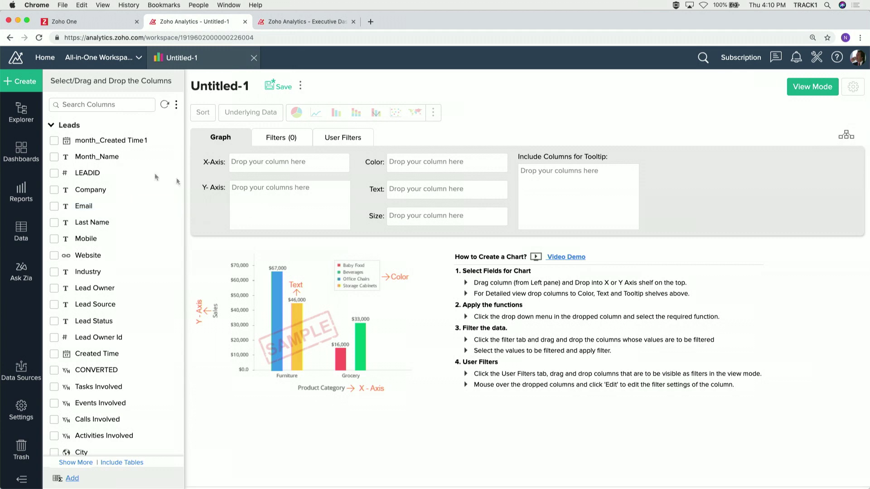
Put the Leads LEADID column on the Y-axis, aggregated as Count (Normal).
left_click(125, 105)
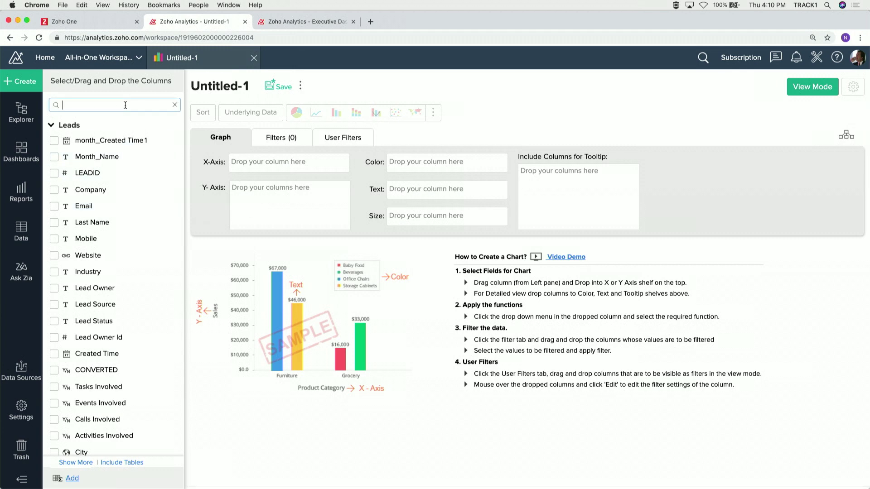
type("LeadID")
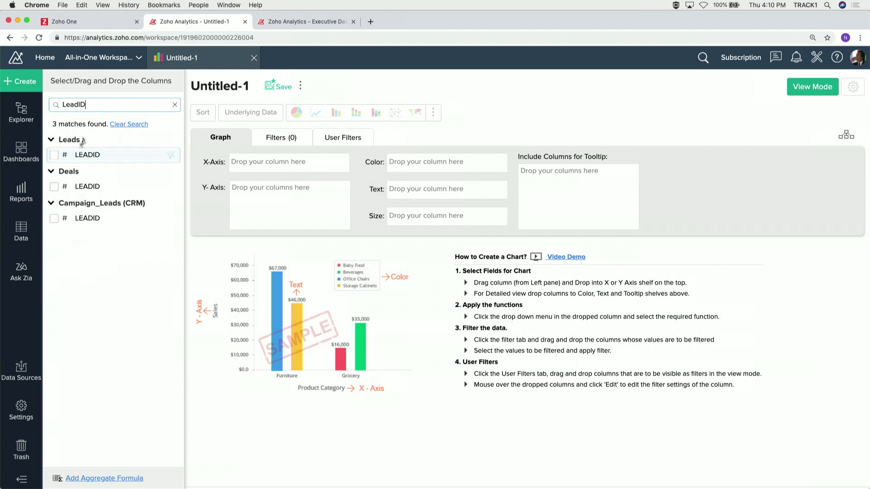
left_click_drag(86, 155, 246, 202)
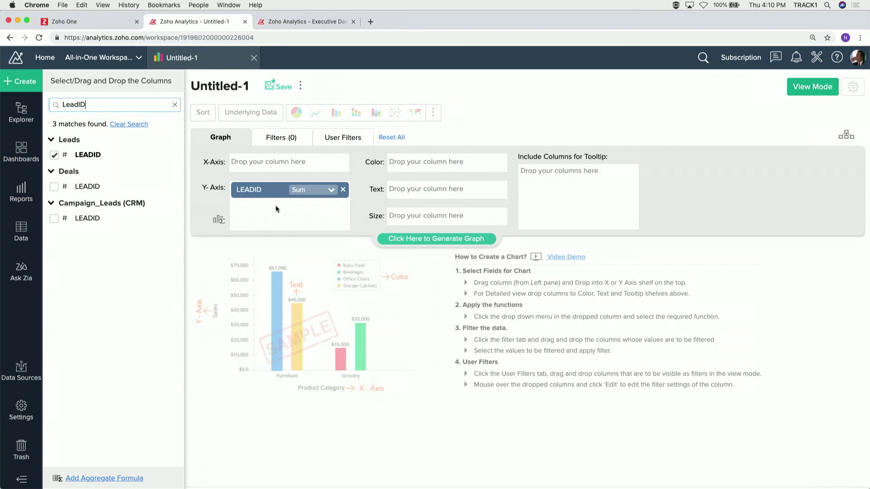
left_click(320, 189)
mouse_move(351, 348)
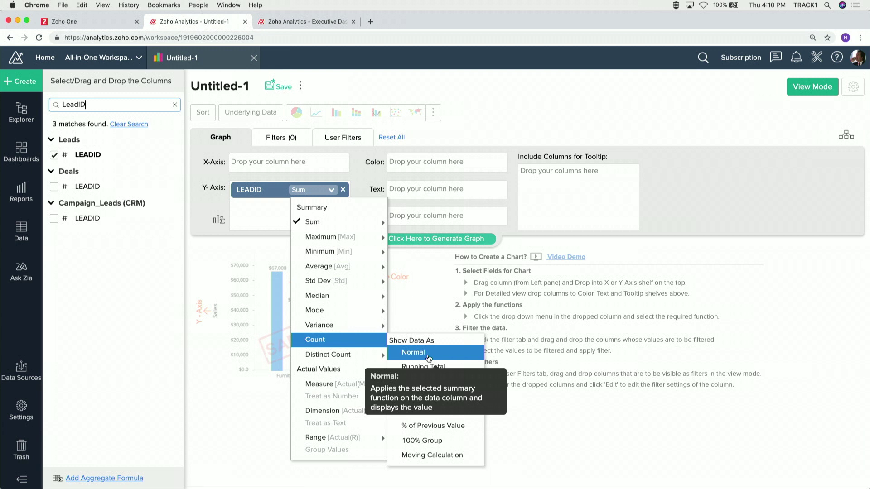
left_click(428, 358)
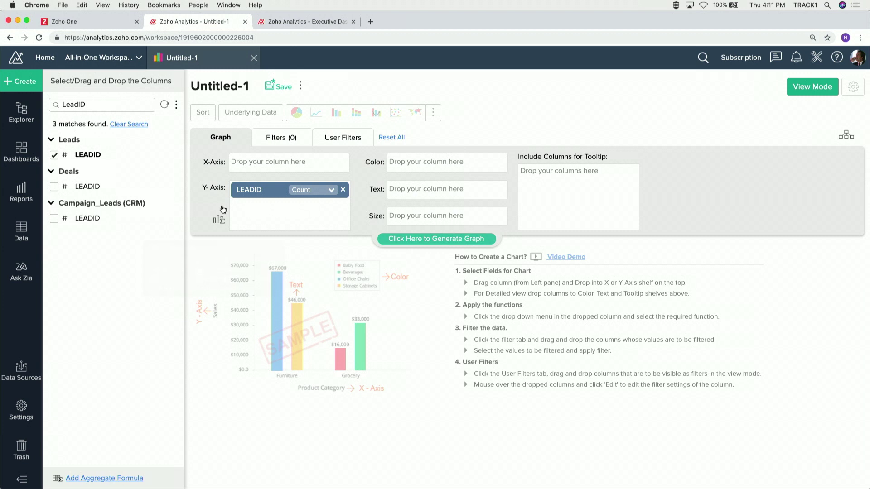
left_click(125, 106)
Add the Deals POTENTIALID column below LEADID on the Y-axis, aggregated as Count (Normal).
key("super+a")
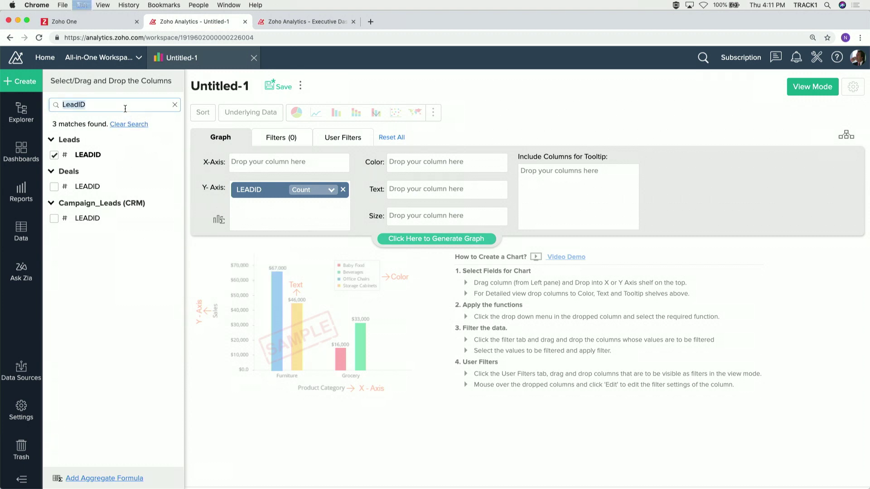
type("Po")
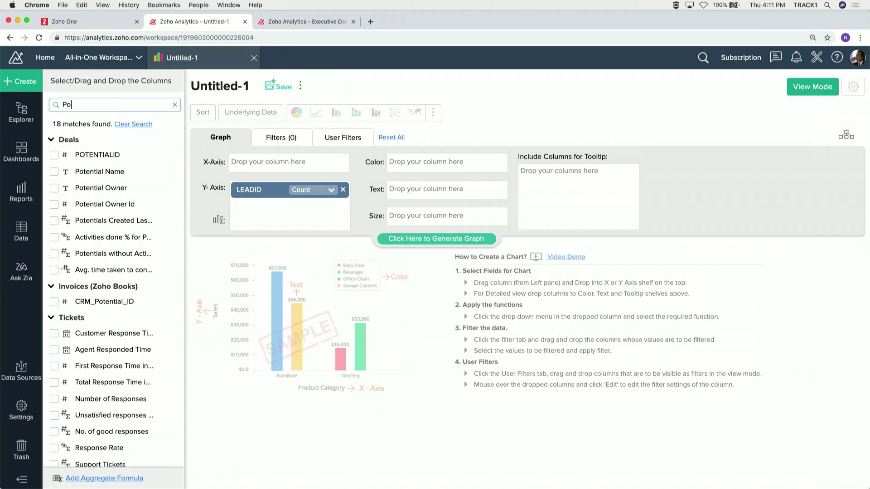
type("Po")
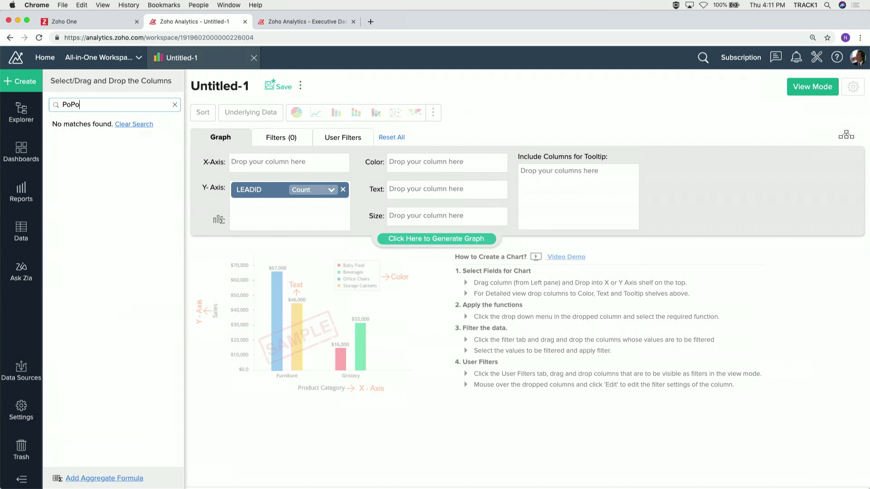
type("tenial")
key("super+a")
type("Potenti")
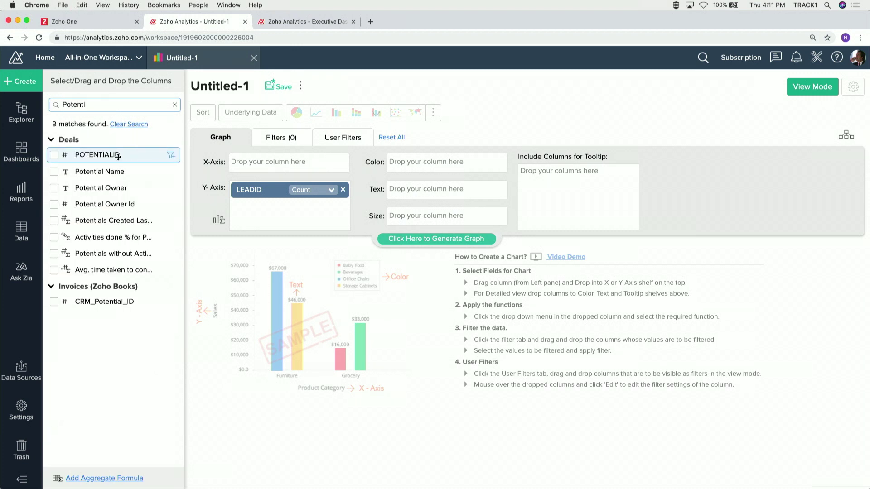
left_click_drag(118, 156, 285, 213)
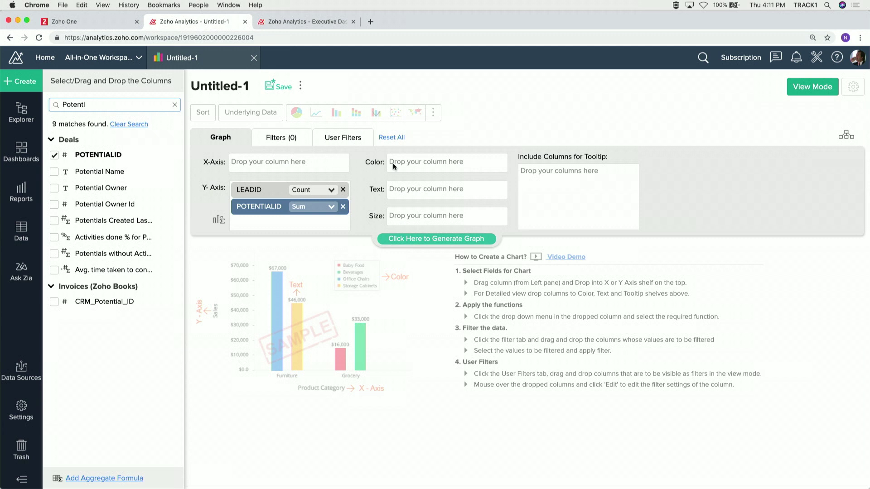
left_click(326, 206)
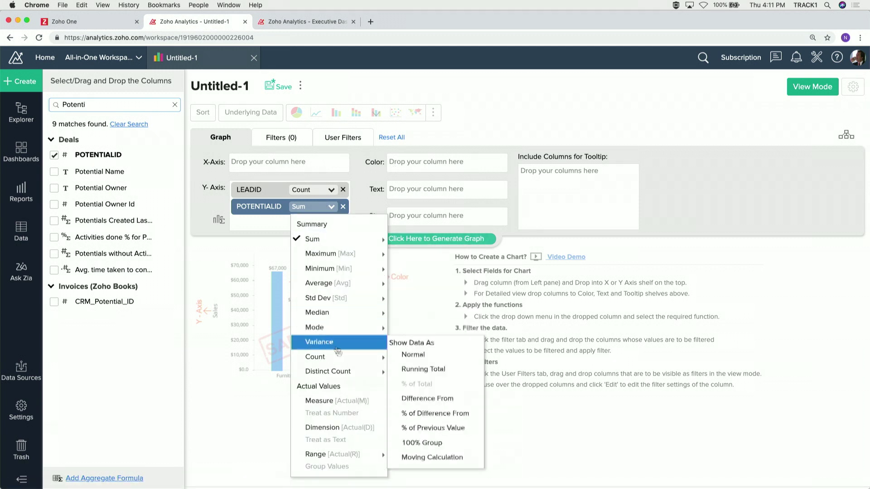
left_click(409, 364)
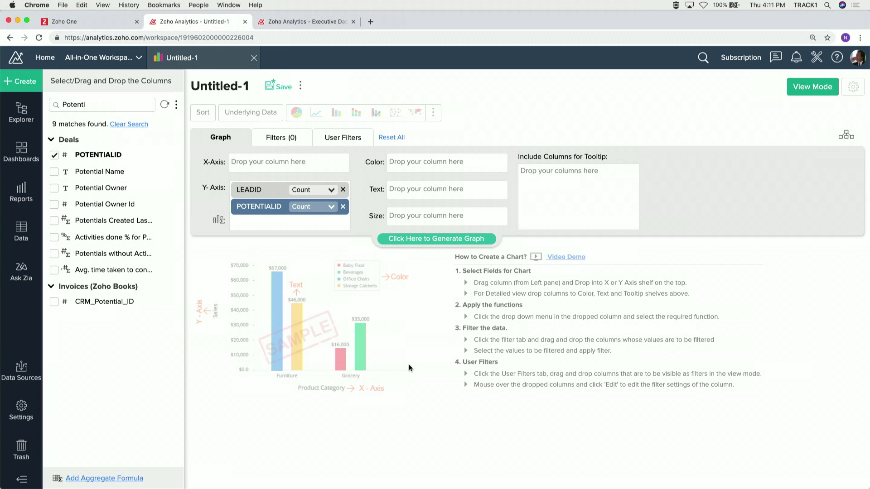
Add the Won Deals Count measure to the Y-axis.
double_click(96, 105)
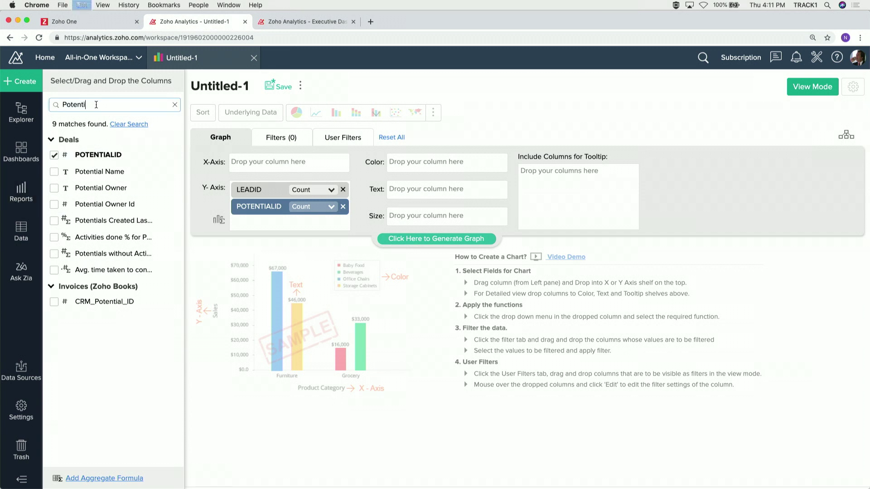
type("Won Deal")
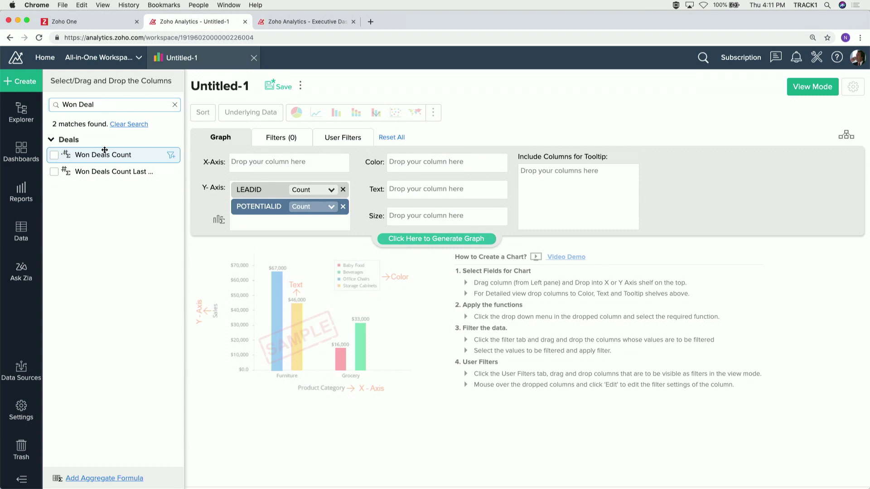
left_click_drag(104, 149, 270, 220)
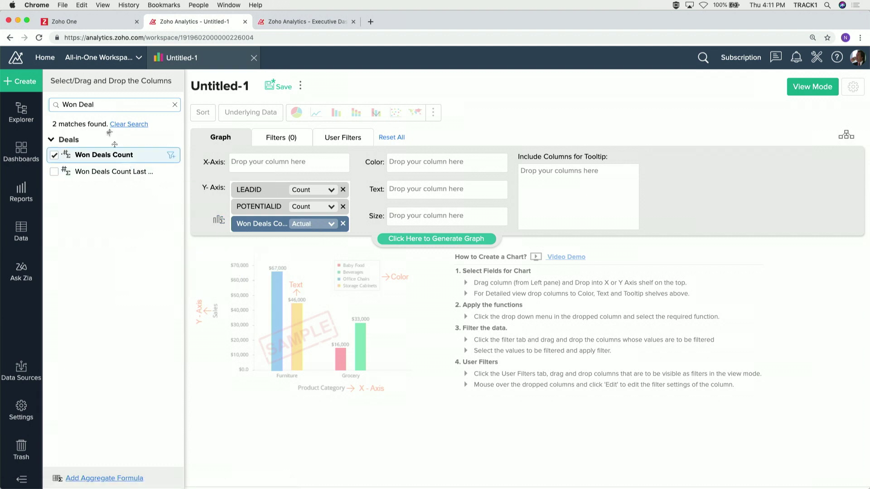
Add Invoice ID and Paid Invoices Count from Invoices (Zoho Books) to the Y-axis.
triple_click(110, 101)
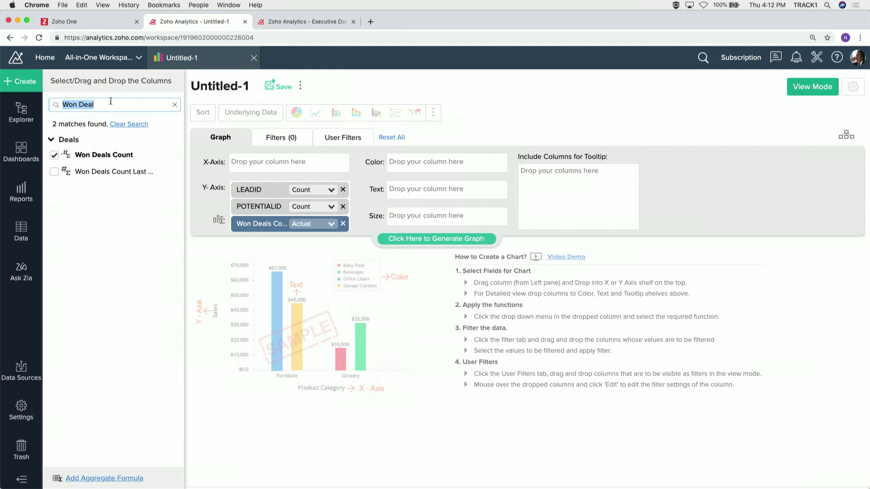
type("invoices")
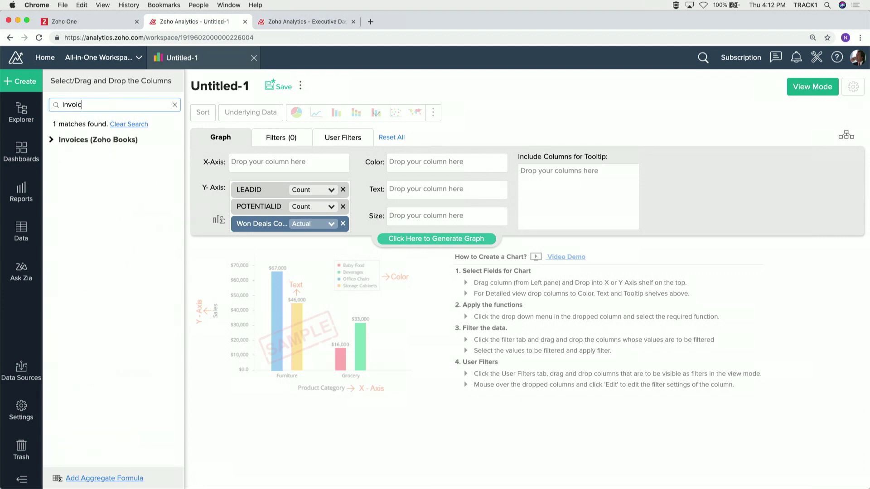
left_click(51, 140)
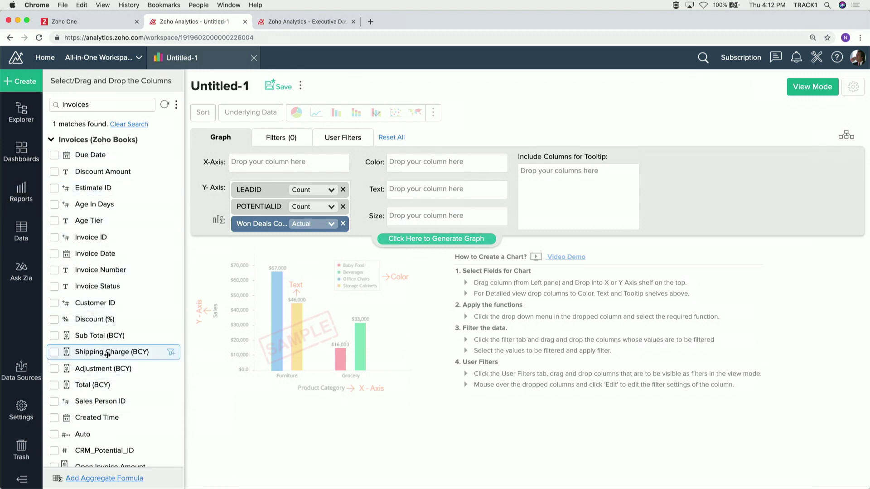
left_click(101, 105)
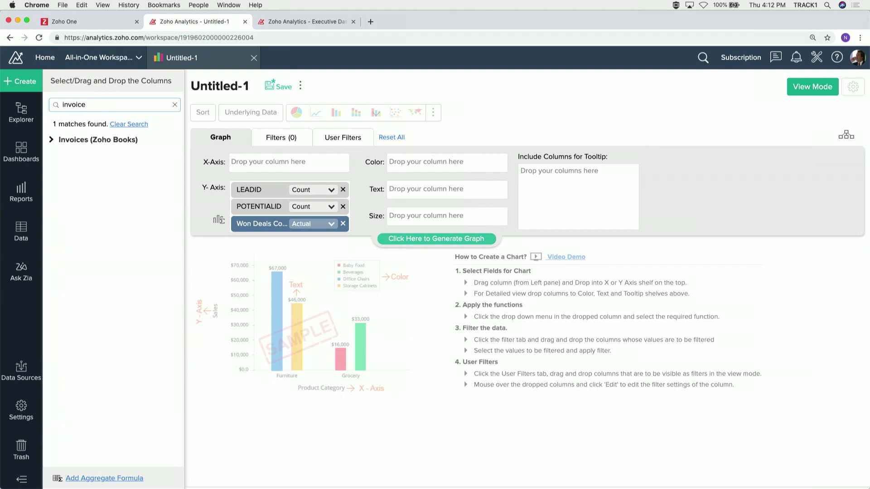
key("BackSpace")
type("id")
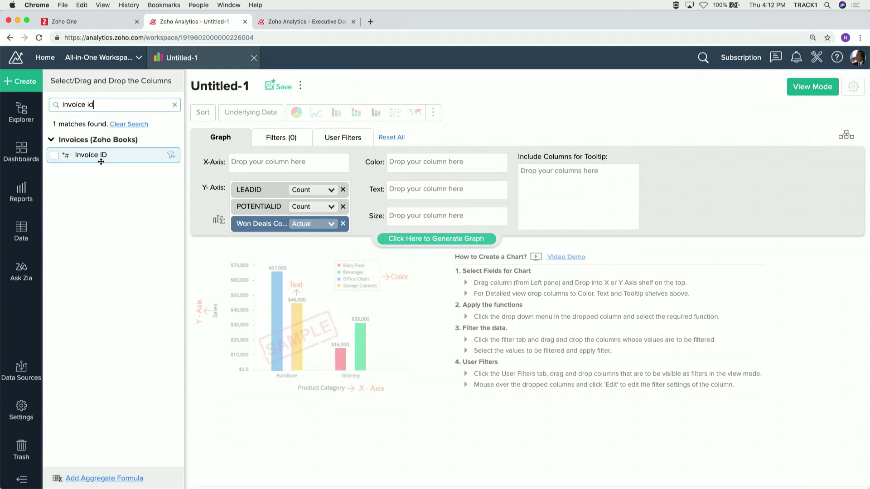
left_click_drag(101, 161, 272, 246)
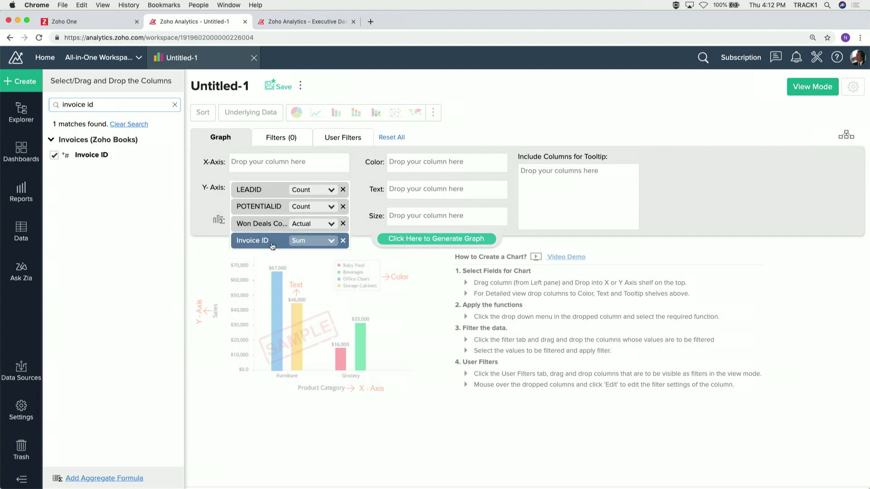
triple_click(109, 105)
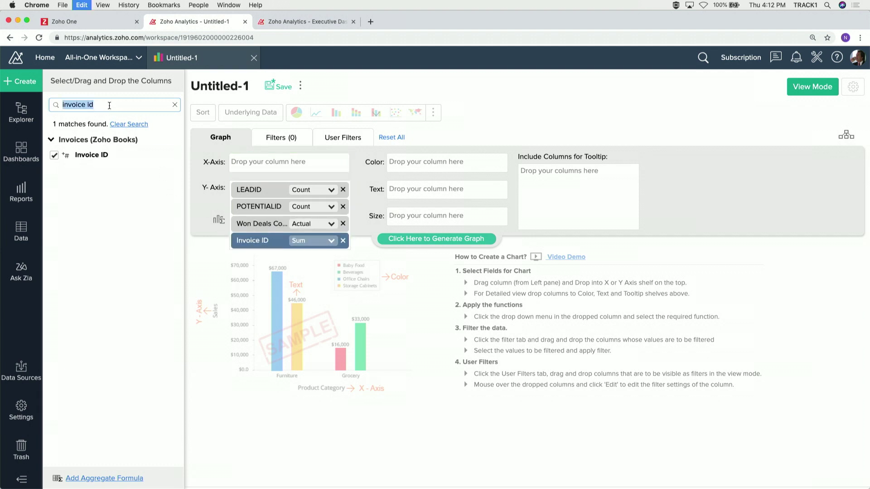
type("Paid in")
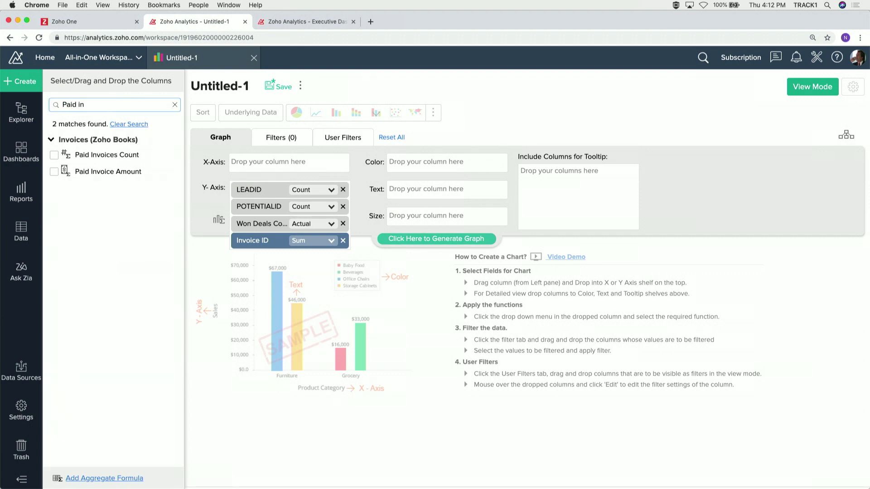
left_click_drag(132, 157, 264, 245)
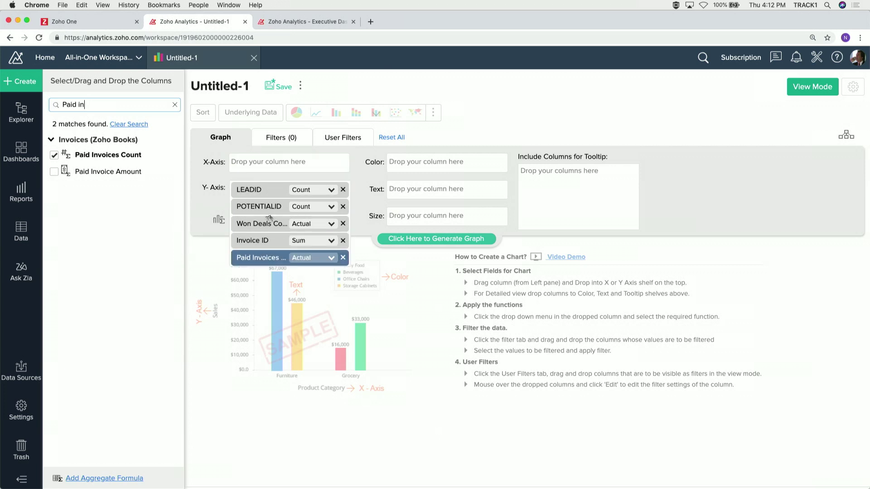
Show only the involved Leads, Deals and Invoices columns, then generate the chart as a pie.
left_click(175, 104)
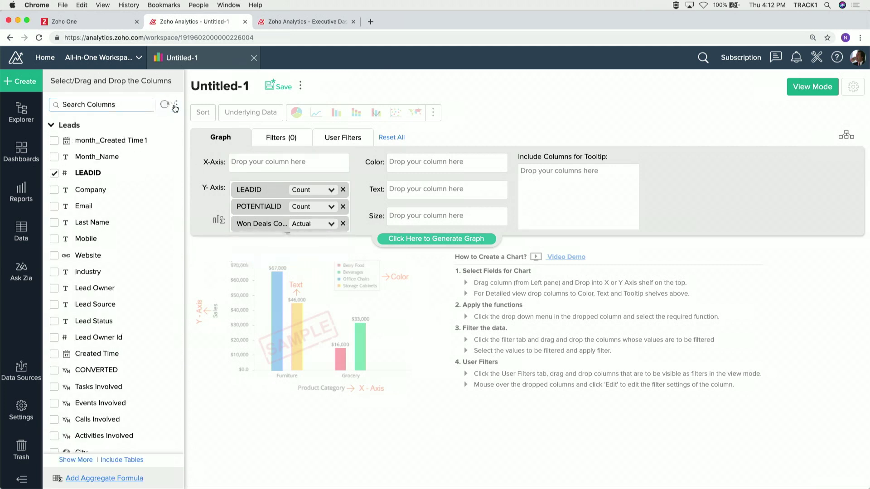
left_click(176, 106)
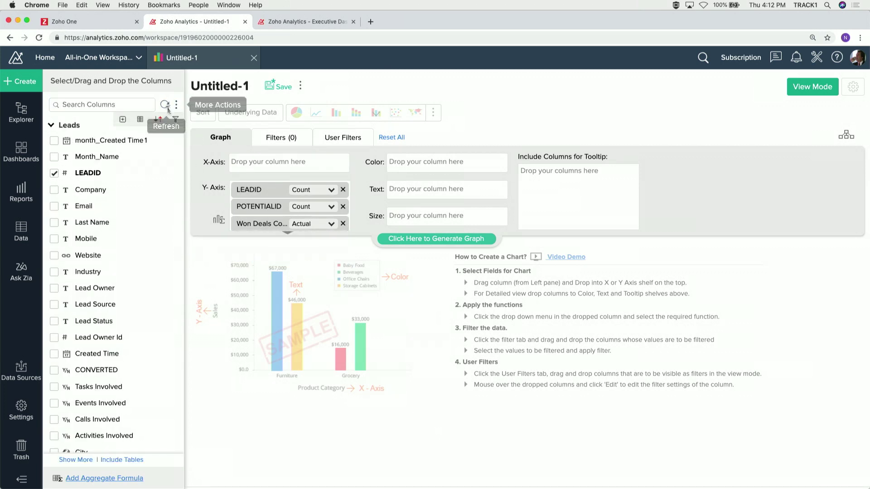
left_click(140, 119)
left_click(51, 156)
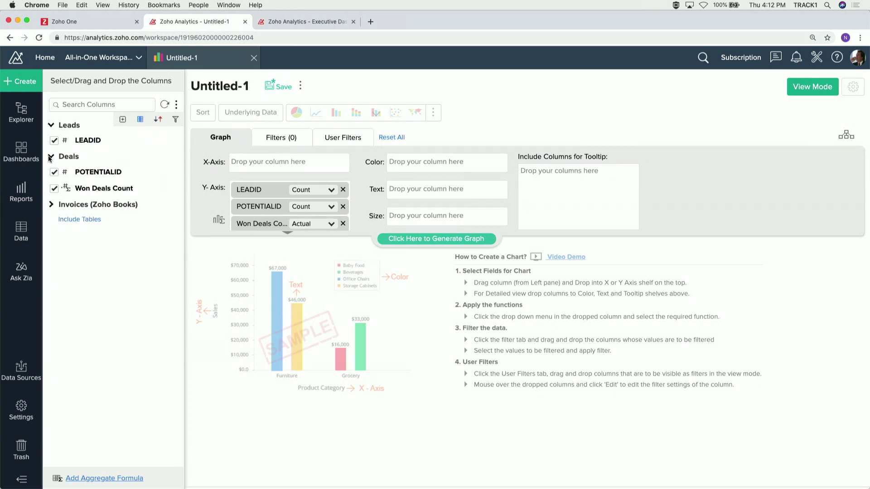
left_click(51, 205)
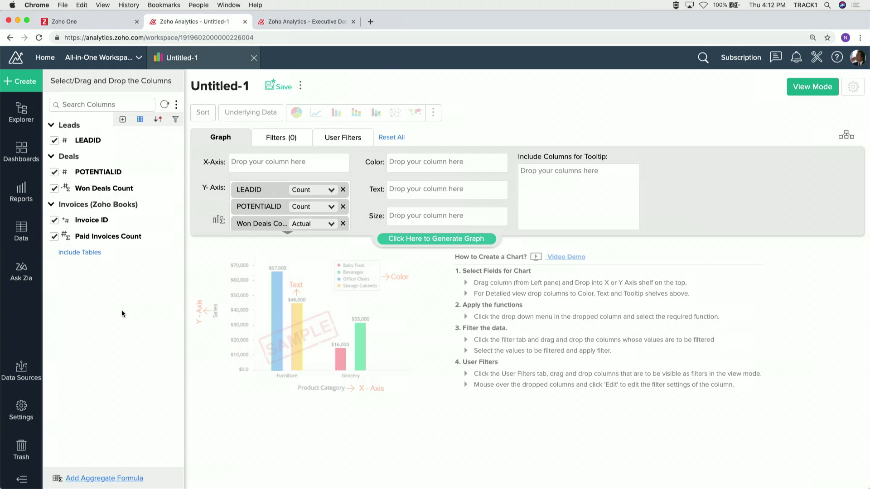
left_click(431, 238)
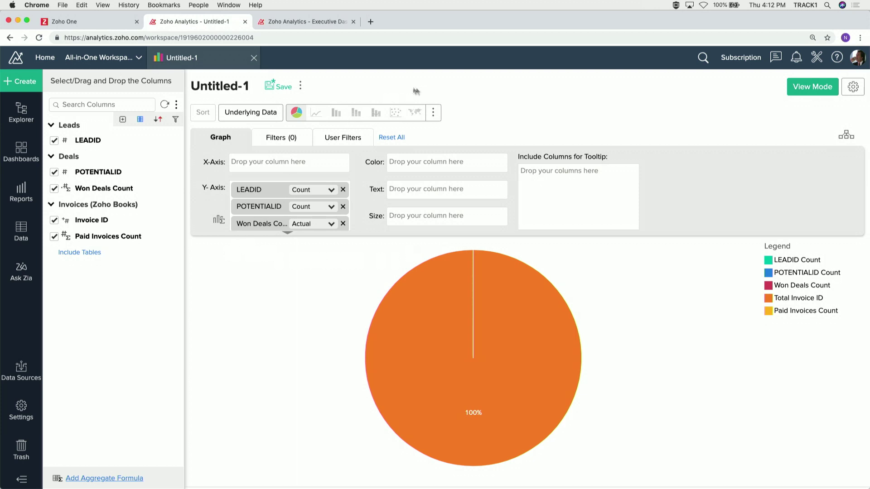
Preview the Funnel chart type without applying it, then expand all five Y-axis measures.
left_click(434, 113)
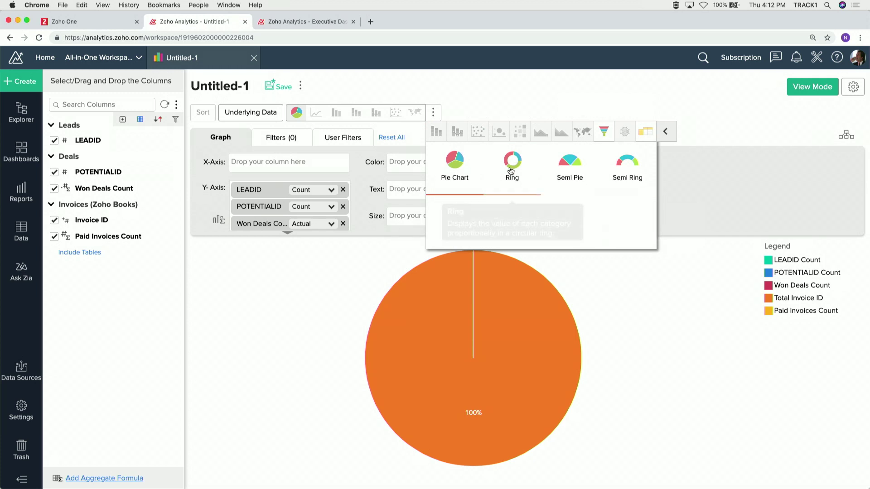
left_click(606, 134)
left_click(668, 131)
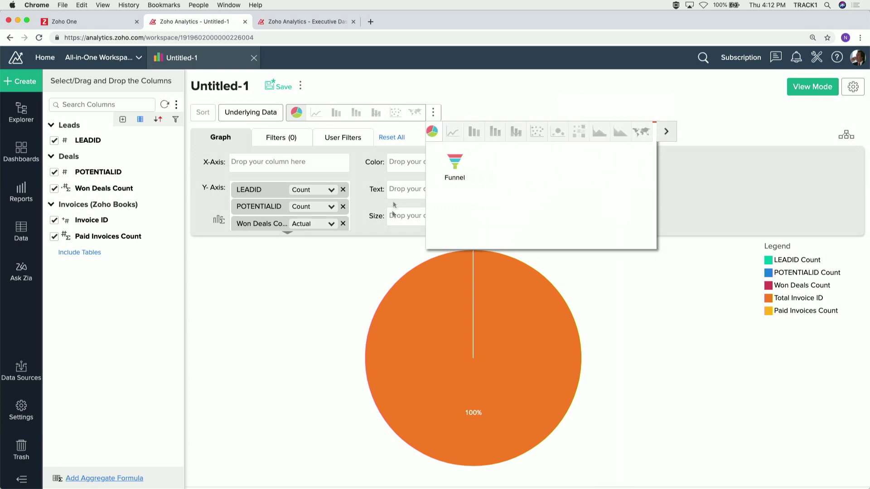
left_click(657, 102)
left_click(287, 233)
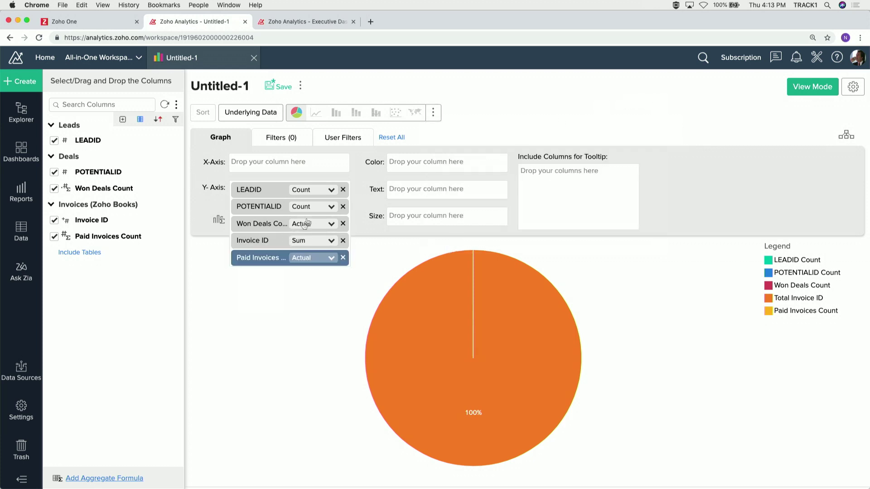
left_click(332, 244)
Change Invoice ID to Count (Normal) and regenerate the pie into five measure slices.
mouse_move(392, 254)
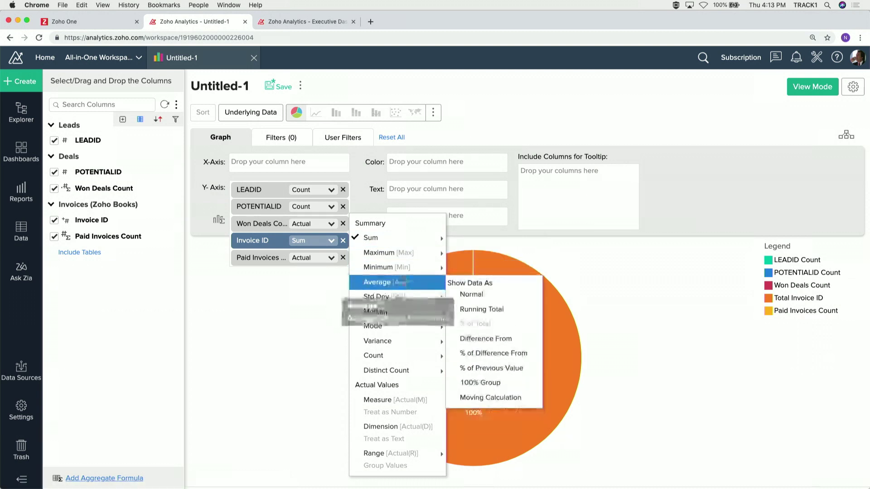
mouse_move(399, 357)
left_click(471, 368)
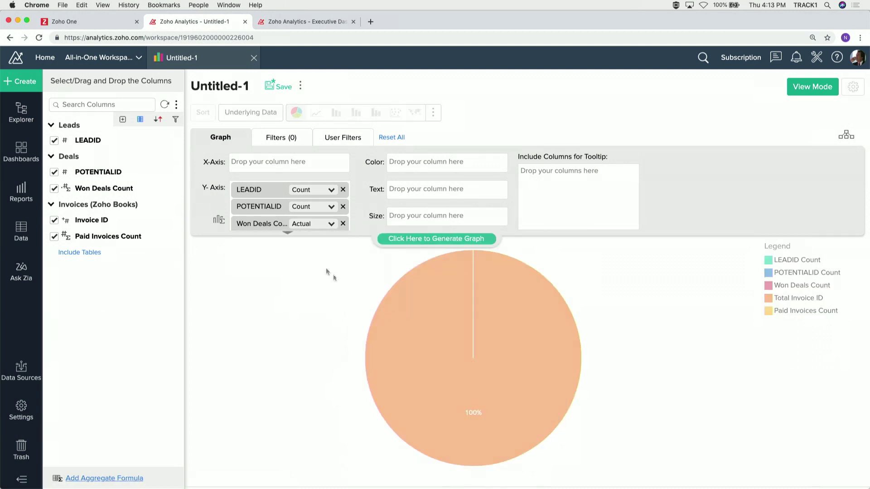
left_click(287, 233)
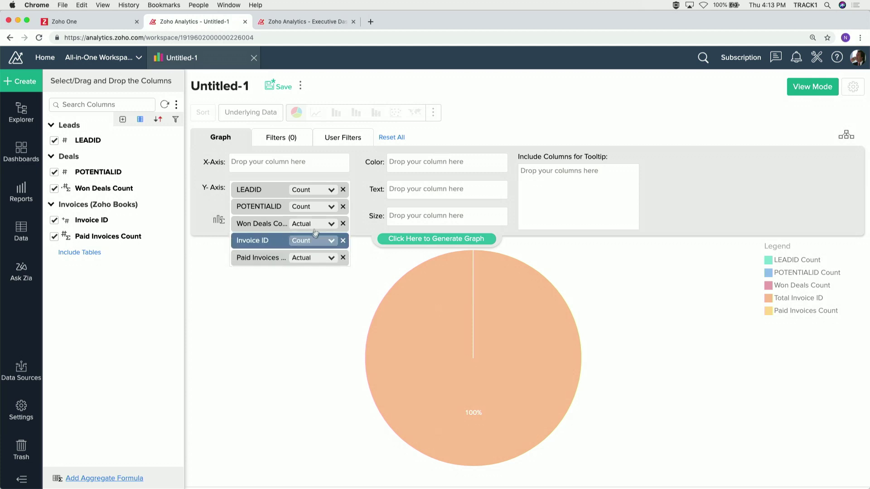
left_click(320, 259)
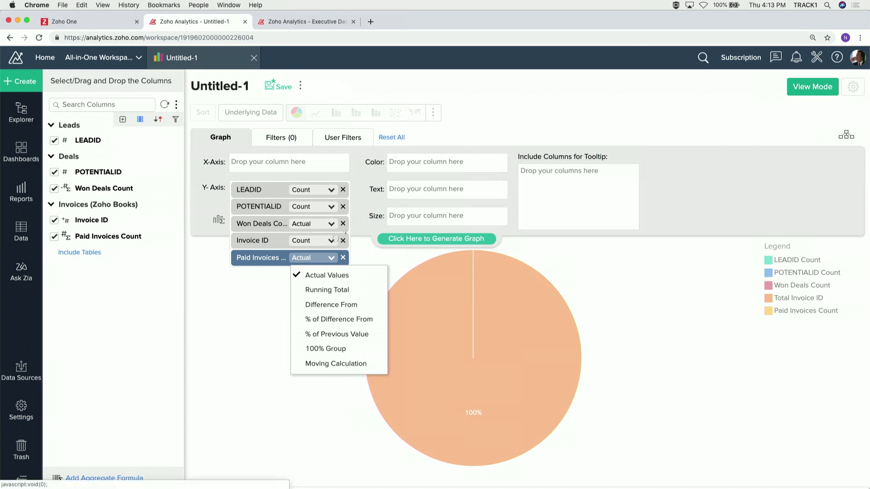
left_click(423, 239)
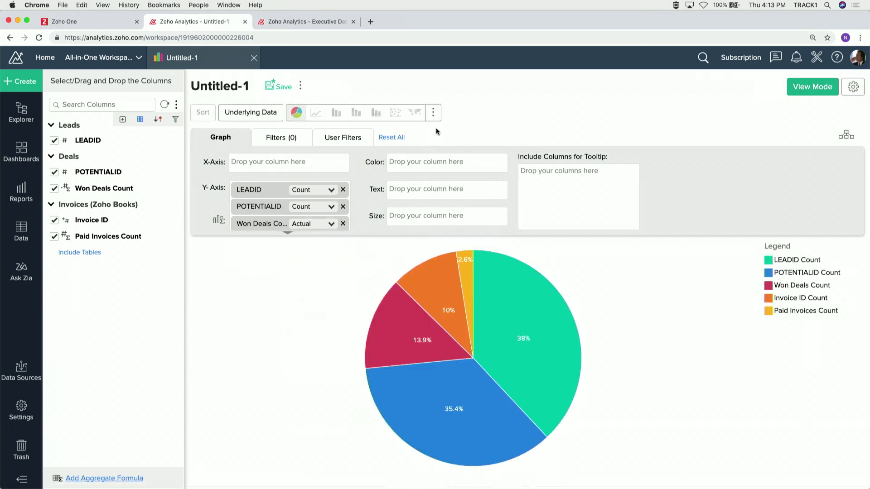
left_click(433, 113)
Change the chart type to Funnel.
left_click(670, 136)
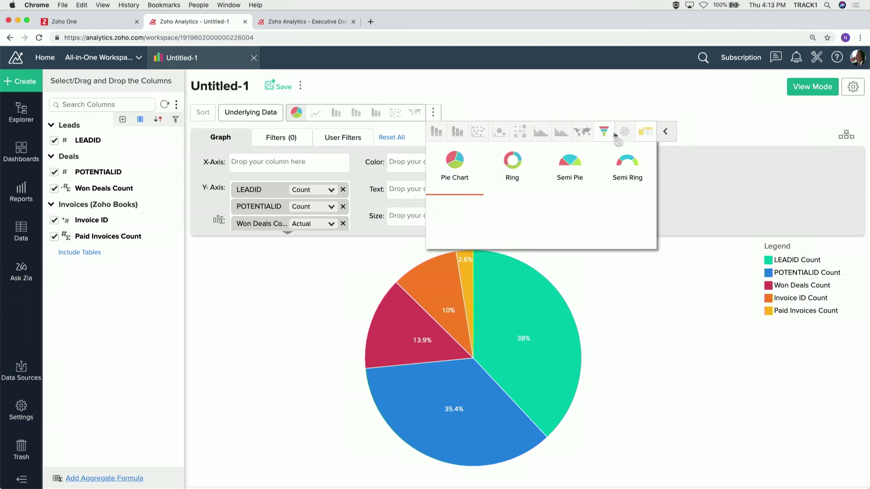
left_click(458, 160)
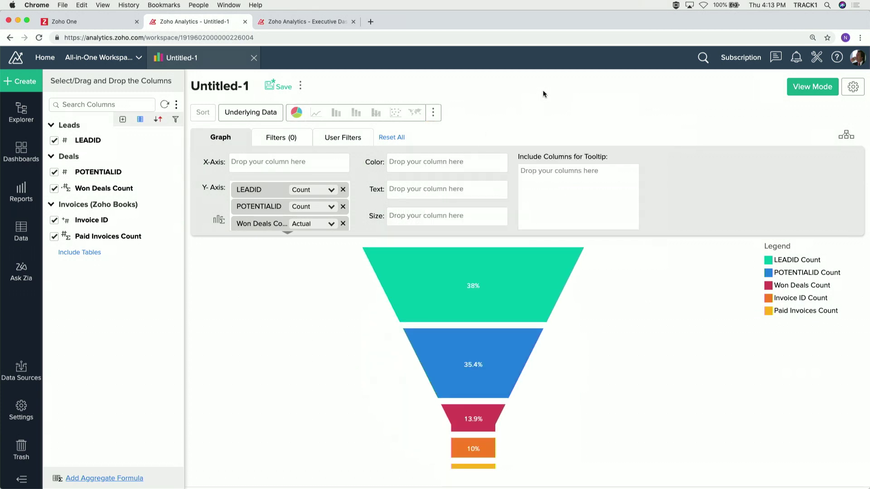
mouse_move(528, 361)
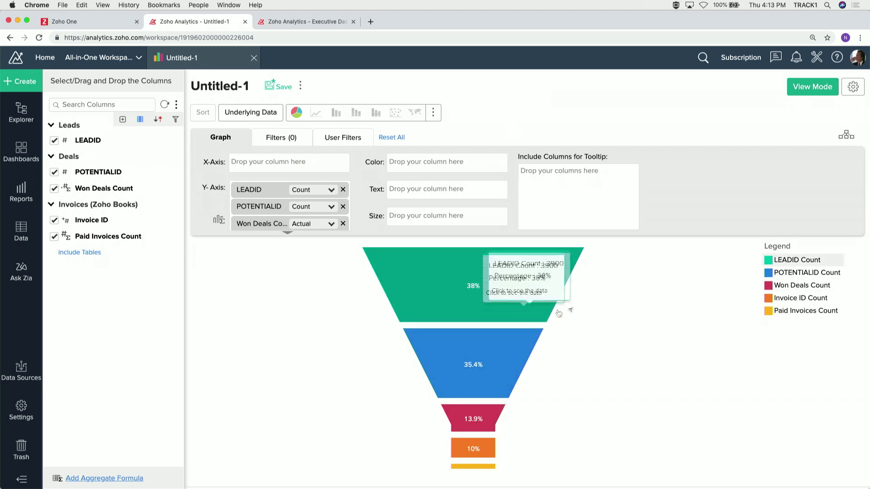
scroll(604, 303, "up", 5)
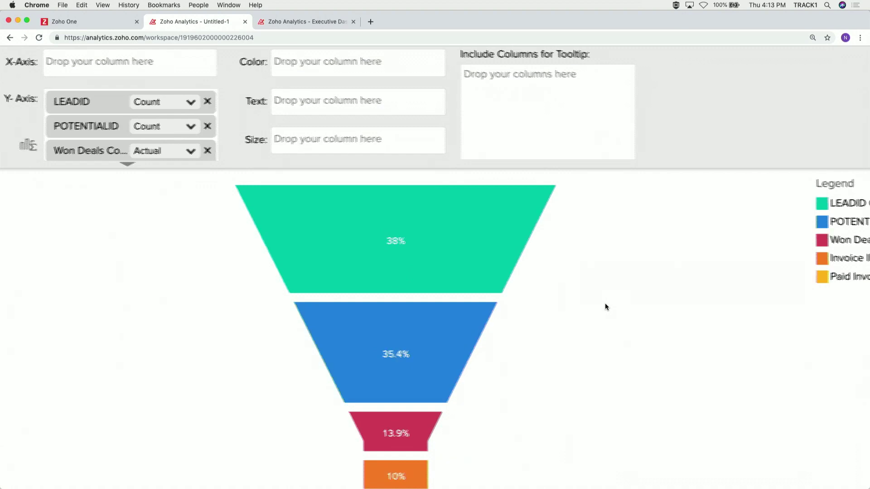
scroll(605, 307, "down", 5)
scroll(410, 214, "up", 5)
Read each funnel segment's value, from LEADID Count 38% down to Paid Invoices Count 2.6%.
mouse_move(410, 214)
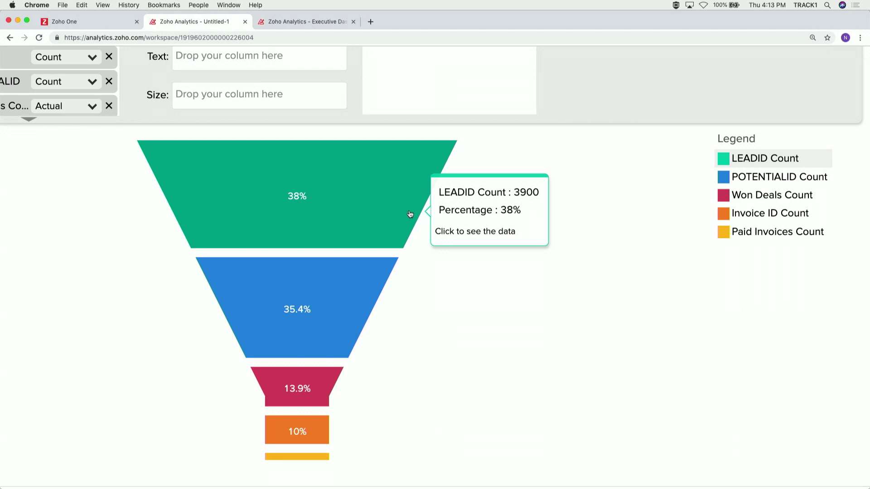
mouse_move(346, 288)
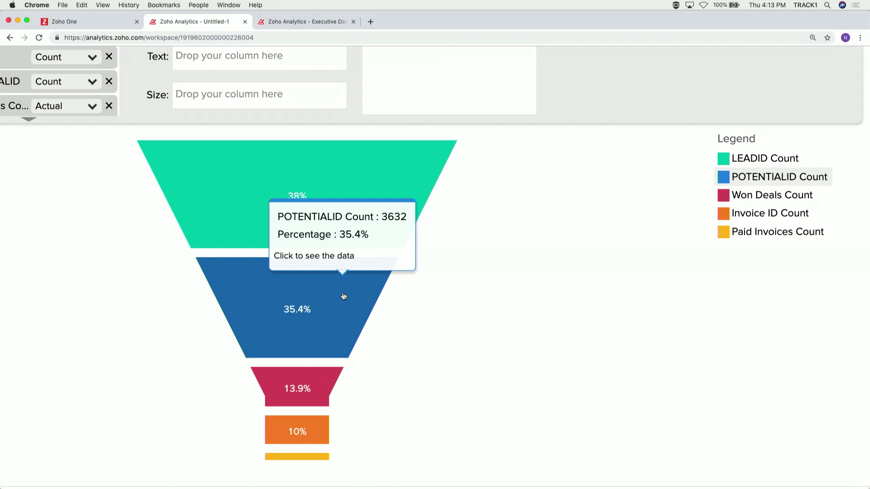
mouse_move(311, 383)
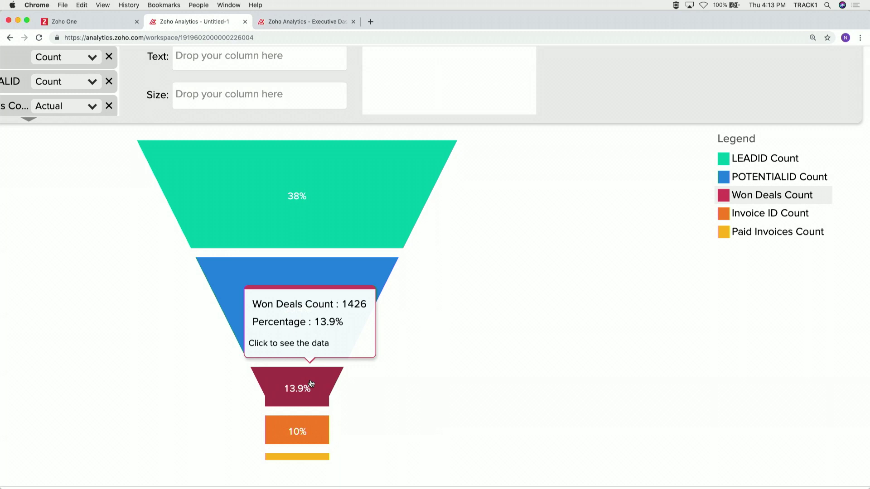
mouse_move(315, 429)
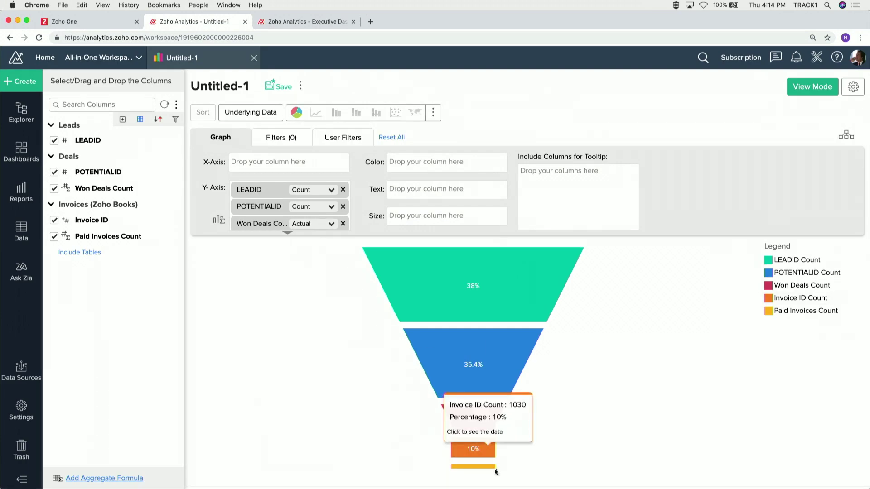
mouse_move(486, 469)
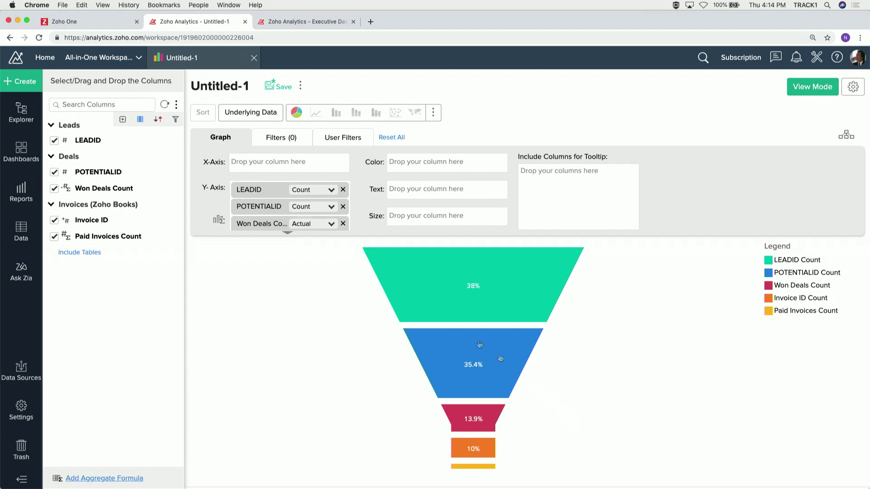
Switch the leads-to-paid-invoices chart to a pie chart and display its Filters settings.
left_click(290, 113)
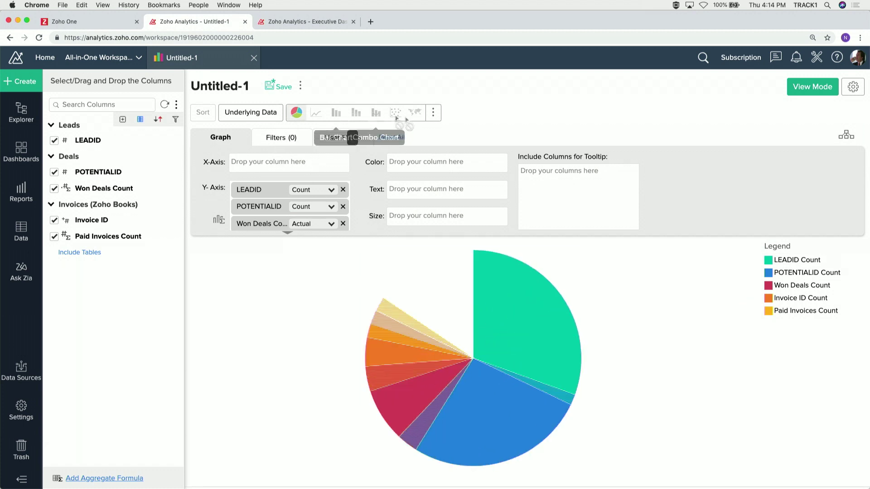
left_click(433, 113)
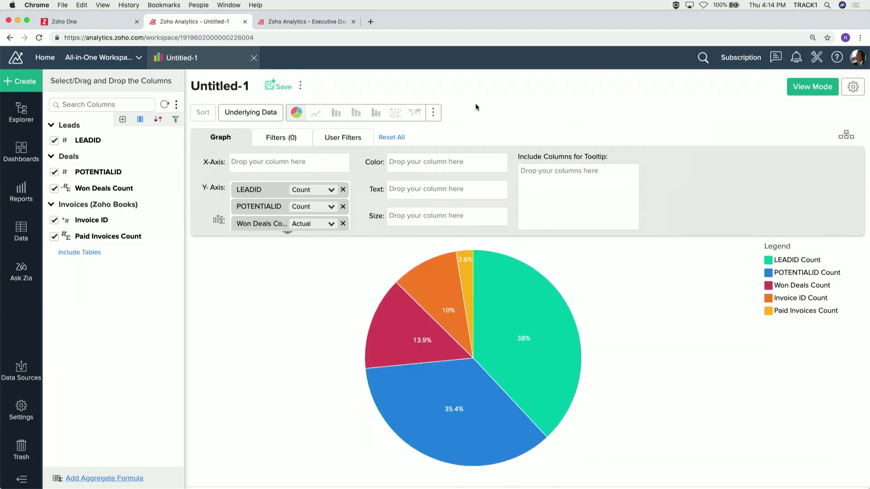
left_click(281, 138)
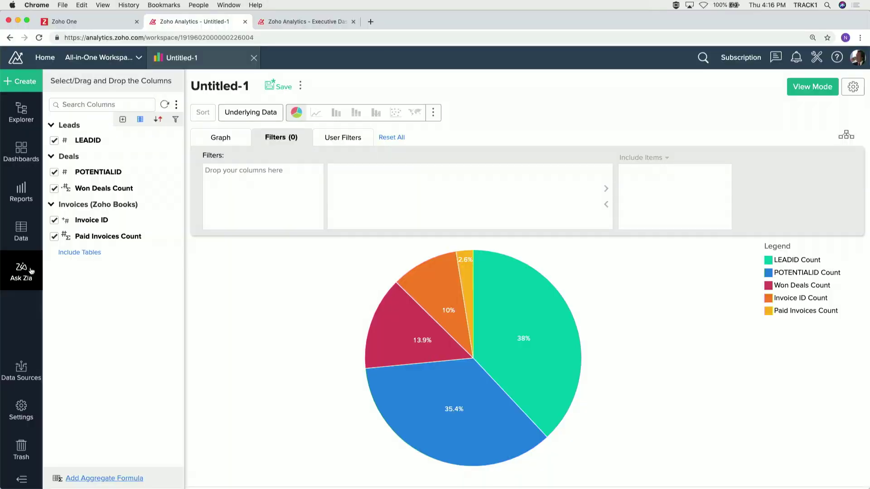
left_click(29, 271)
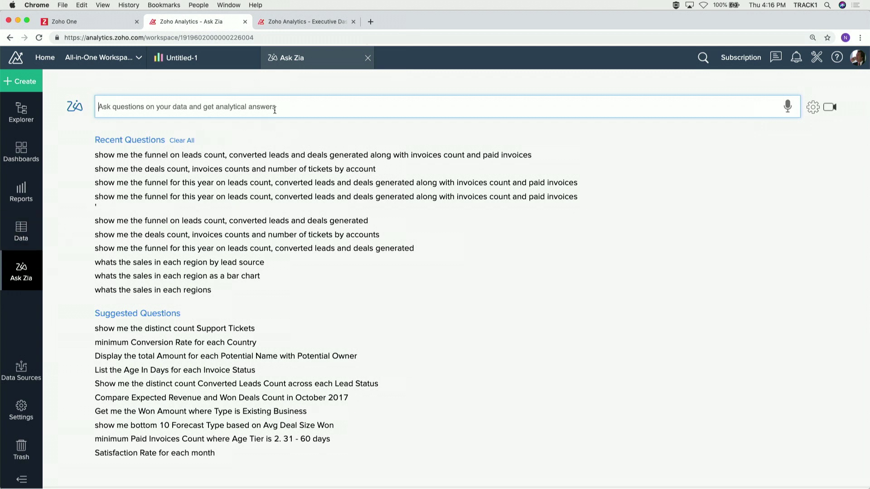
Ask Zia 'whats the sales in each region' to get total Sales by Region.
type("what")
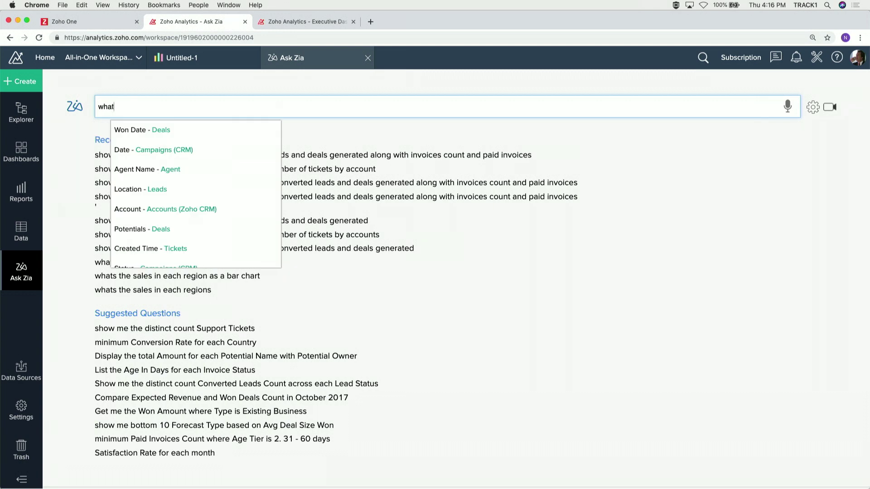
type("s the sales in")
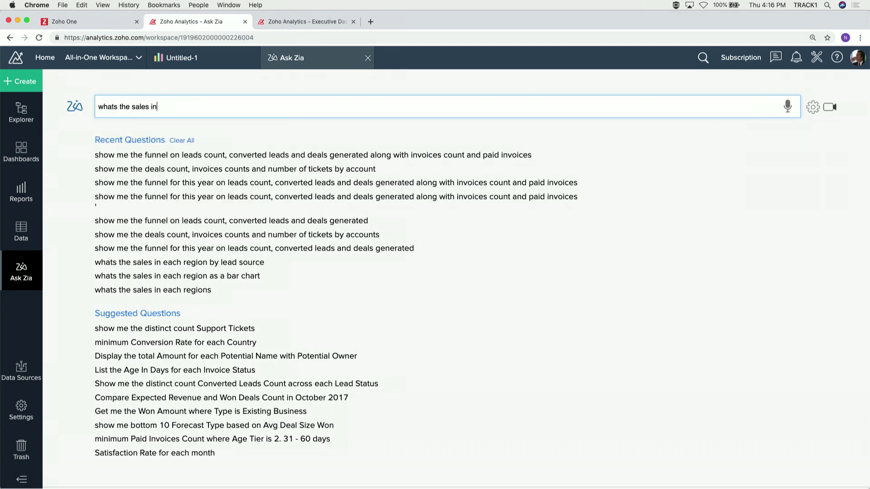
type(" each reg")
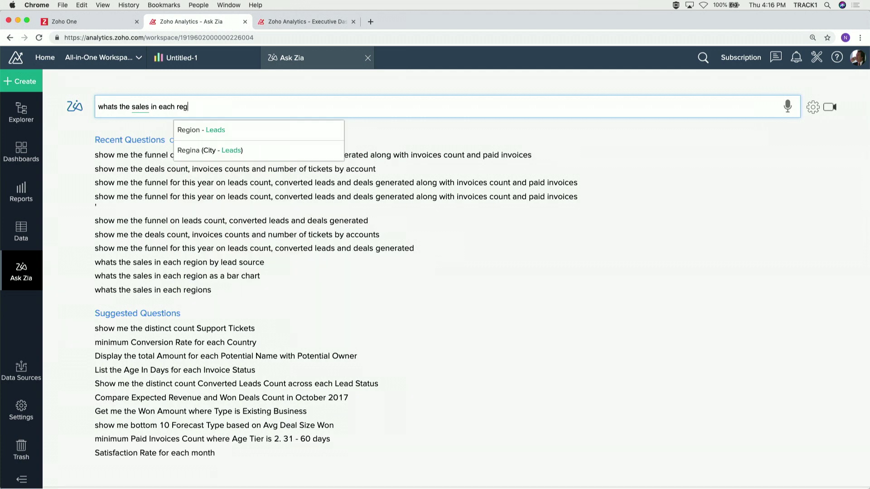
type("ion")
key("Return")
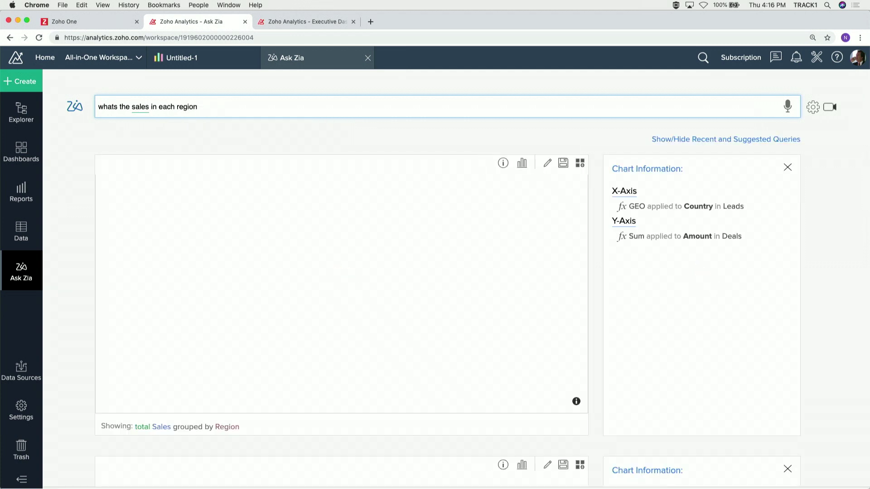
mouse_move(199, 223)
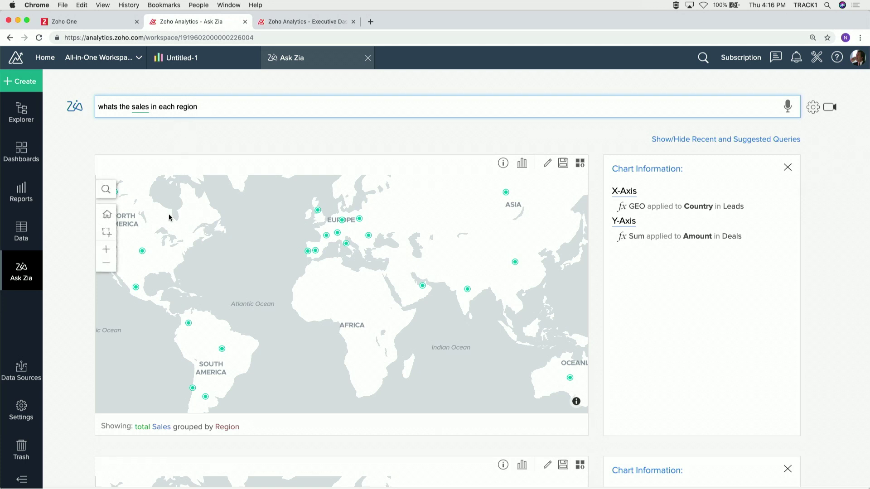
mouse_move(142, 252)
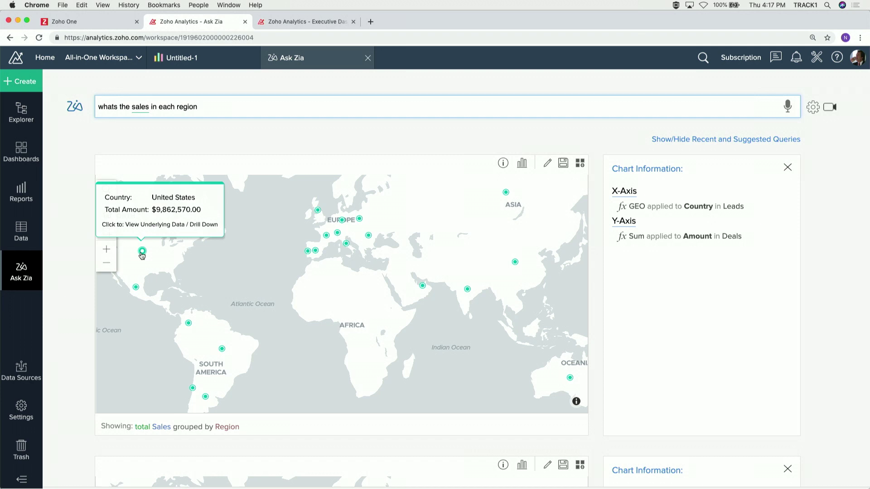
type("as a bar chart")
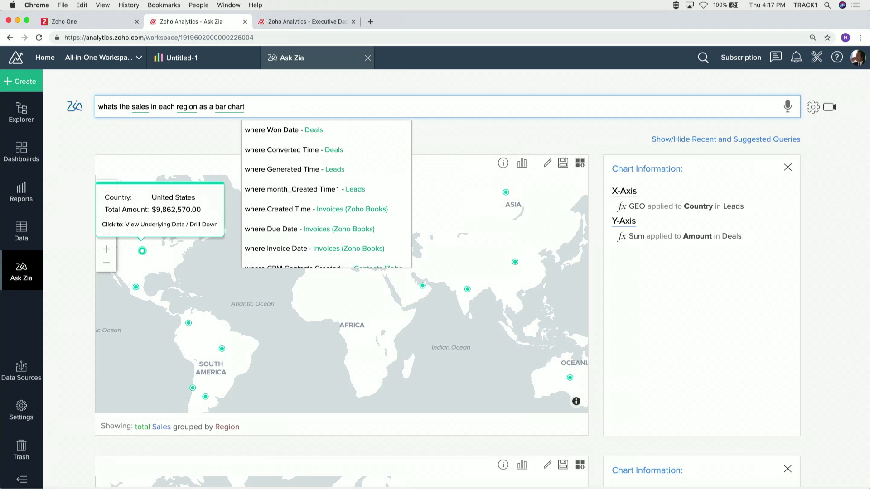
Get the sales-per-region answer as a bar chart of Total Amount by Country.
key("Return")
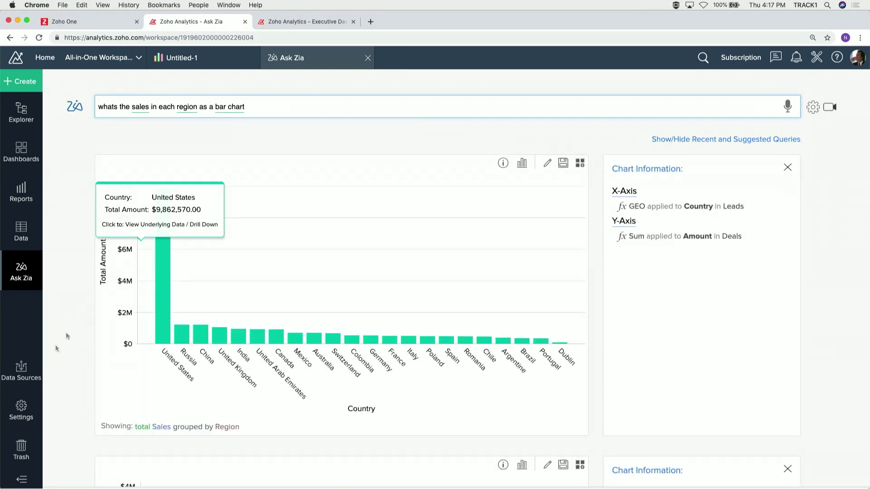
mouse_move(182, 336)
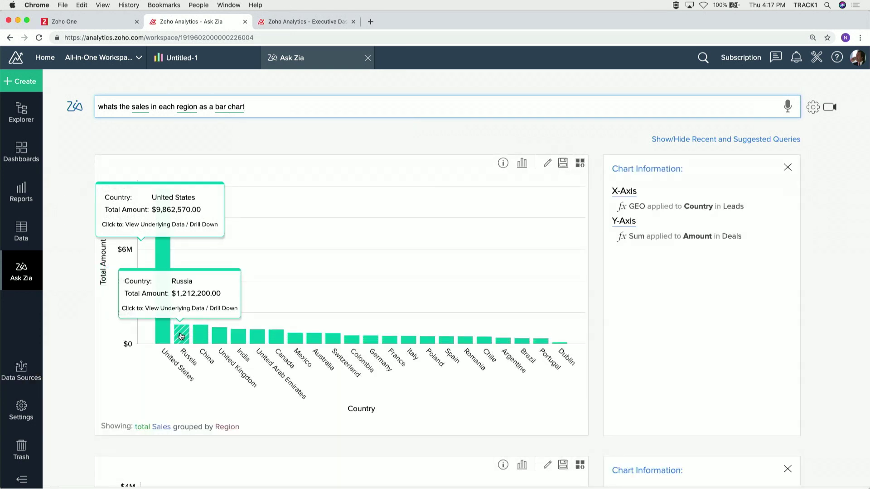
left_click(189, 249)
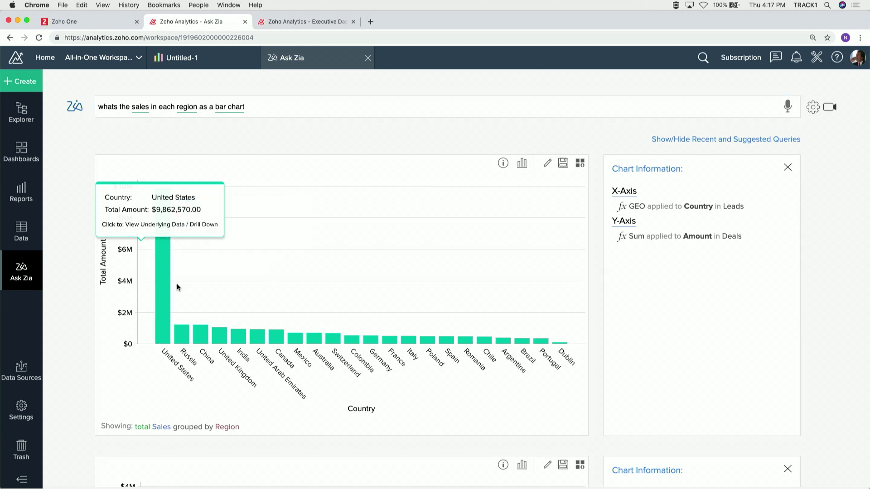
Reword the question, replacing the bar-chart phrase with 'by lead source'.
left_click(302, 105)
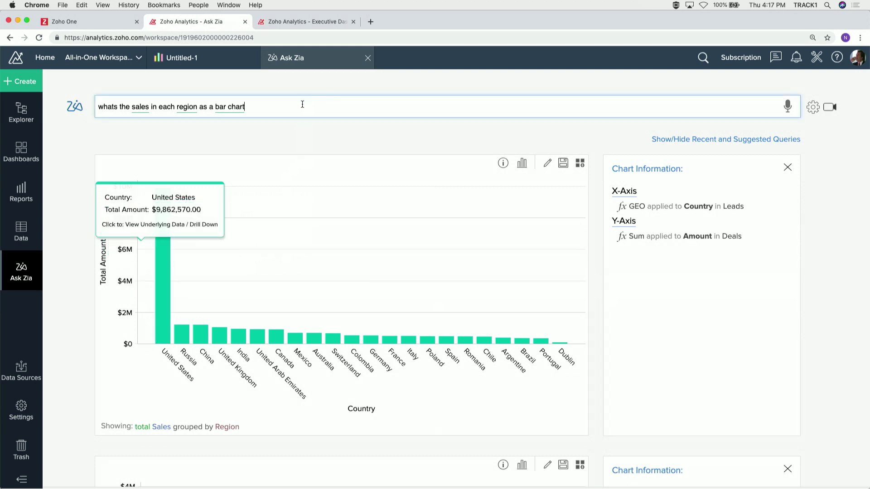
key("BackSpace")
key("BackSpace")
key("BackSpace")
key("BackSpace")
key("BackSpace")
key("BackSpace")
key("BackSpace")
key("BackSpace")
key("BackSpace")
key("BackSpace")
key("BackSpace")
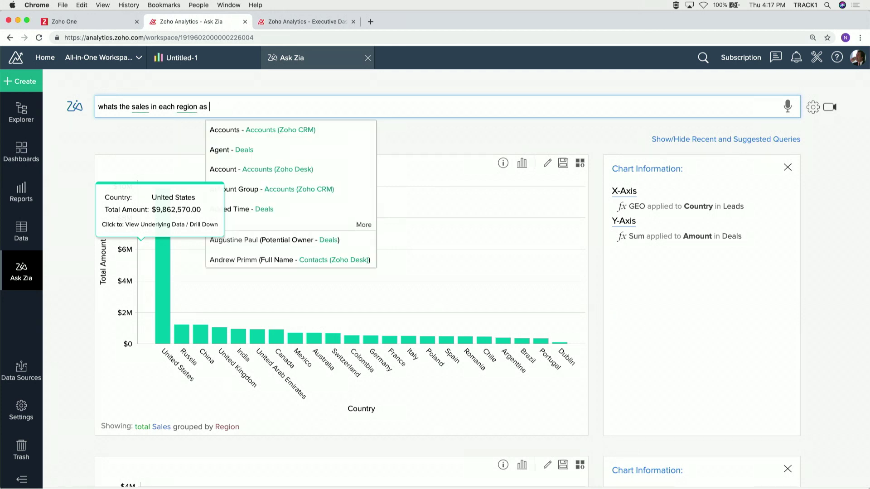
key("BackSpace")
key("BackSpace")
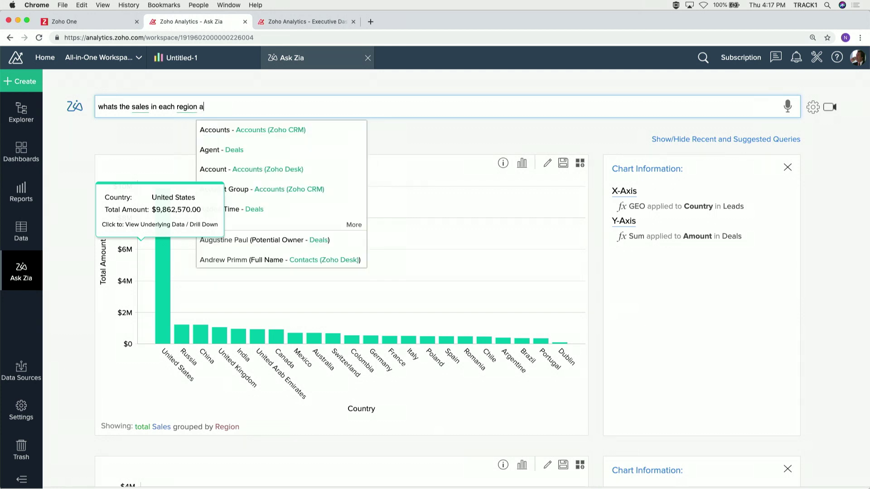
key("BackSpace")
type("by l")
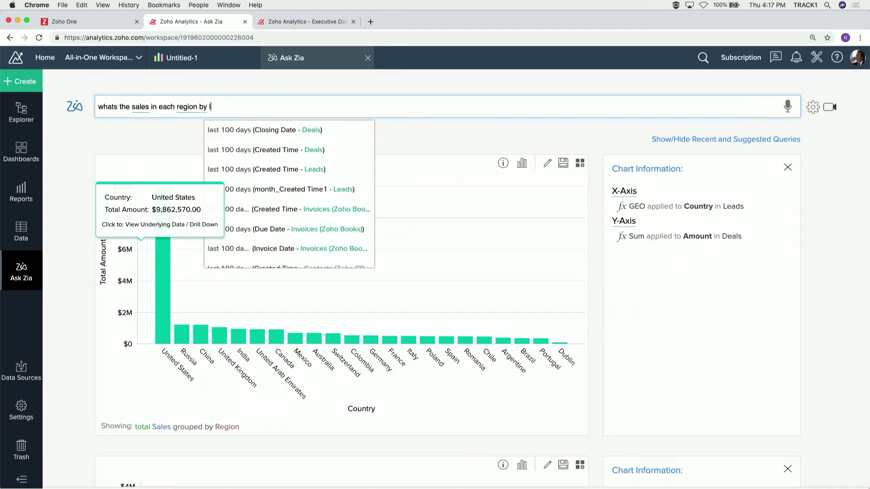
type("ead source")
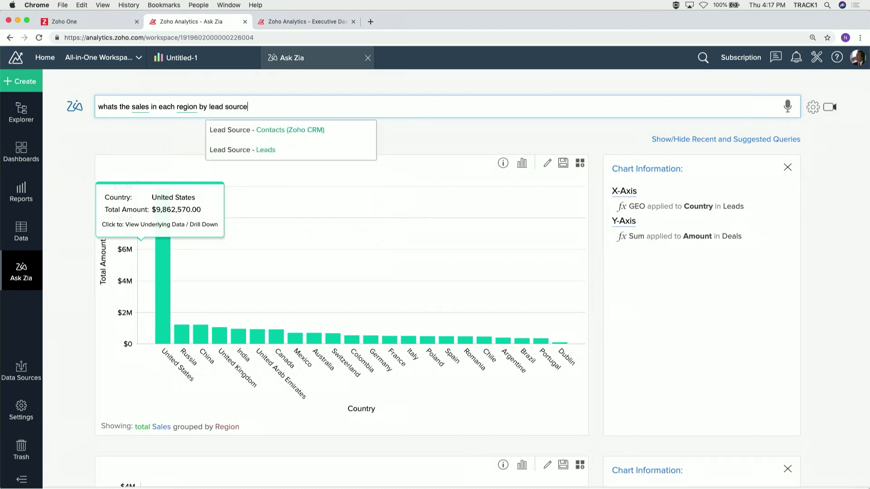
Run the sales-by-region-by-lead-source question and zoom out the world map of pie charts.
key("Return")
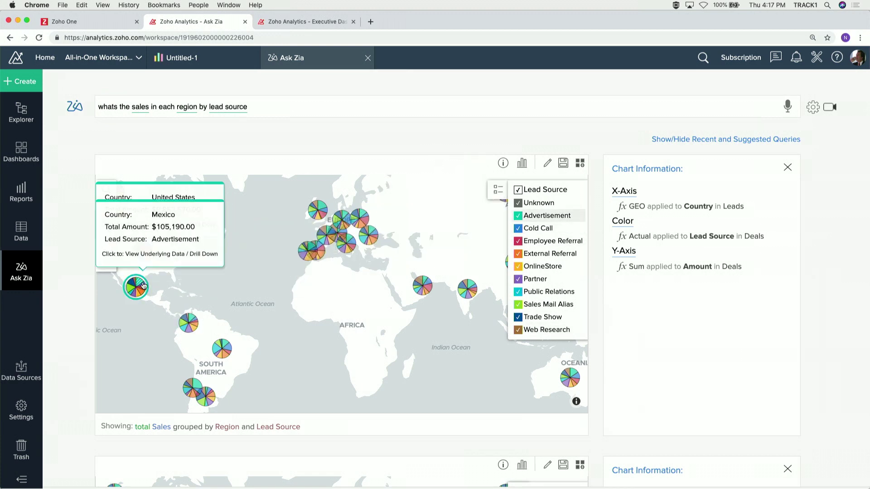
mouse_move(152, 255)
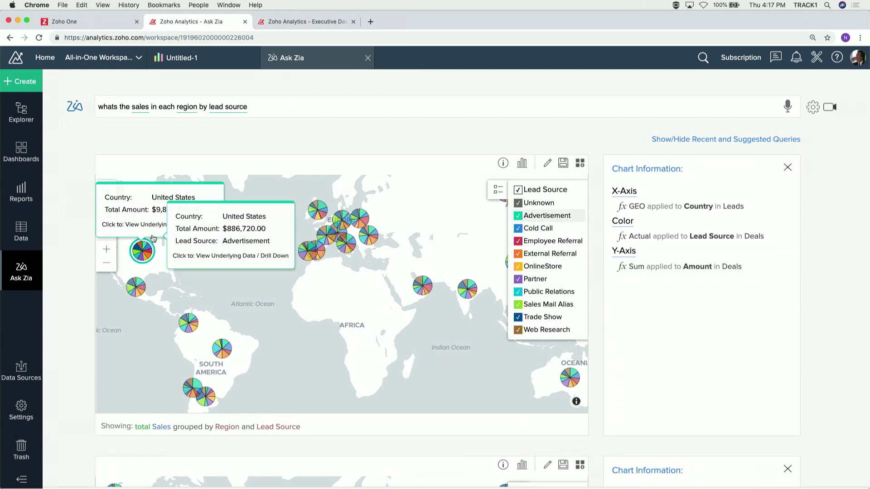
left_click(105, 266)
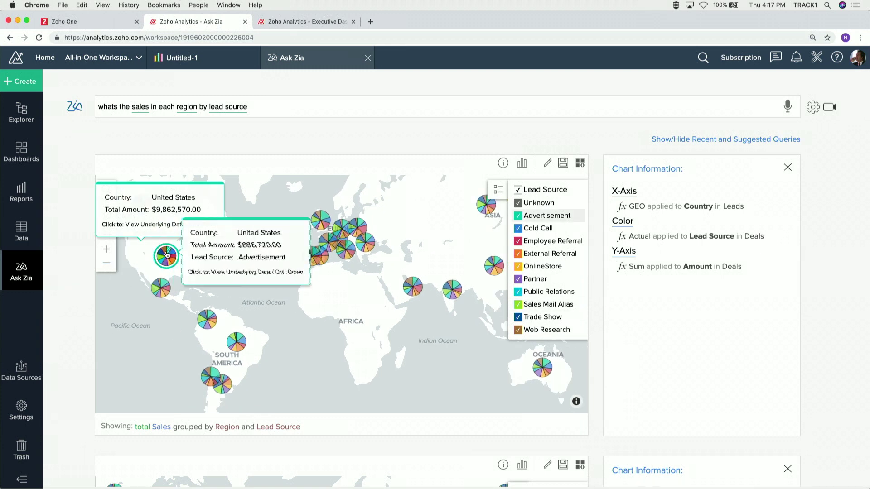
mouse_move(179, 255)
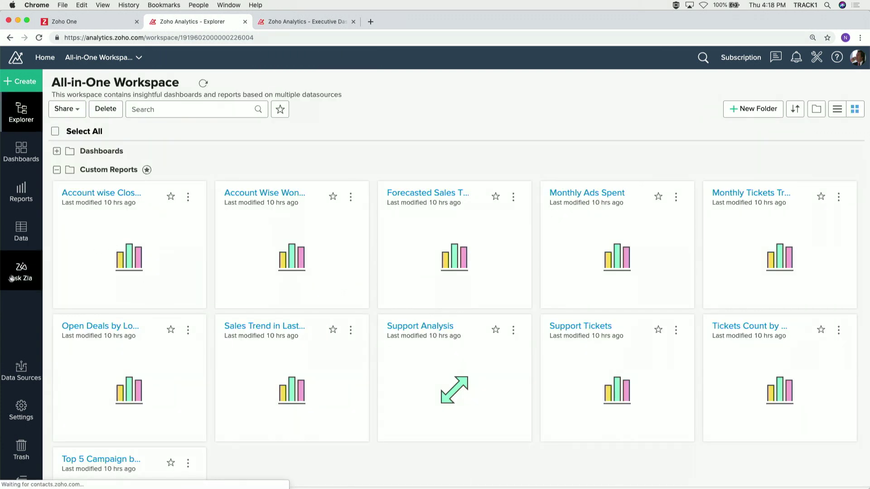
Ask Zia for a funnel of leads count, converted leads, deals generated, invoices count and paid invoices.
left_click(21, 271)
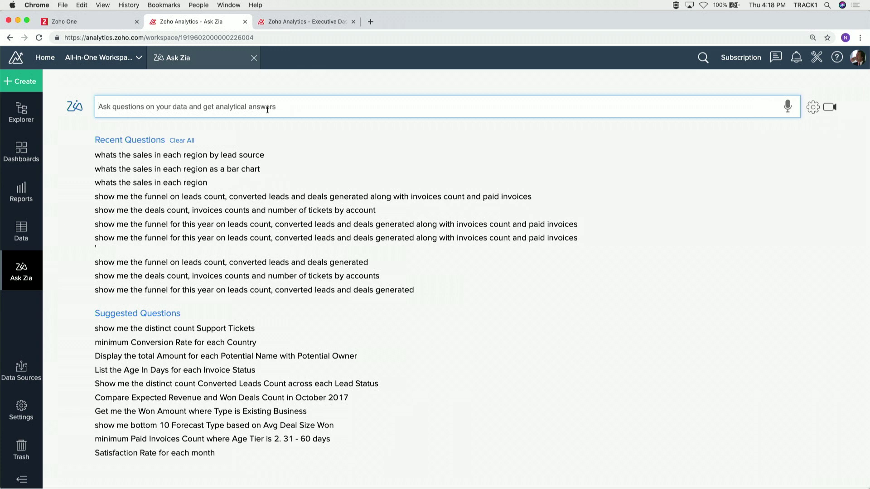
type("show me the")
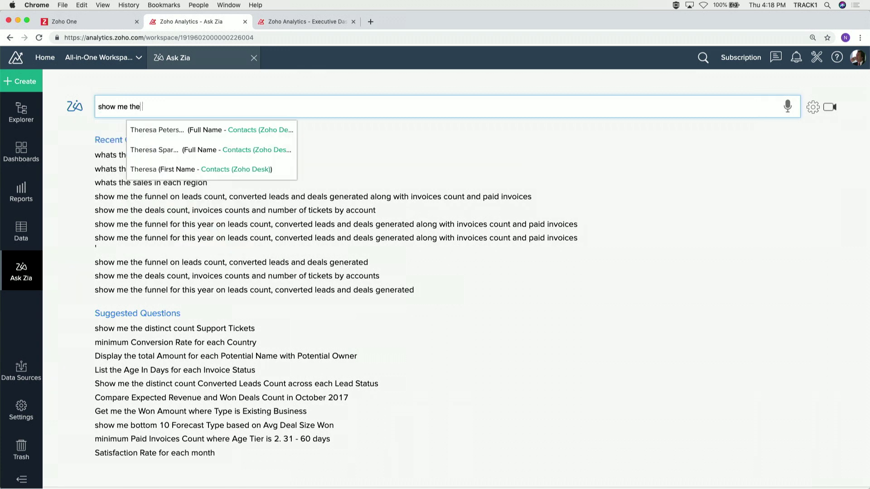
type(" funnel on le")
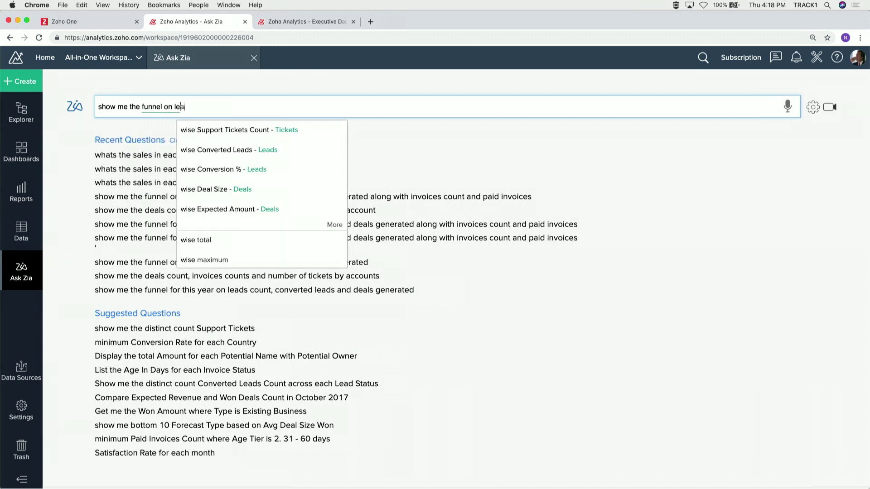
type("ads count")
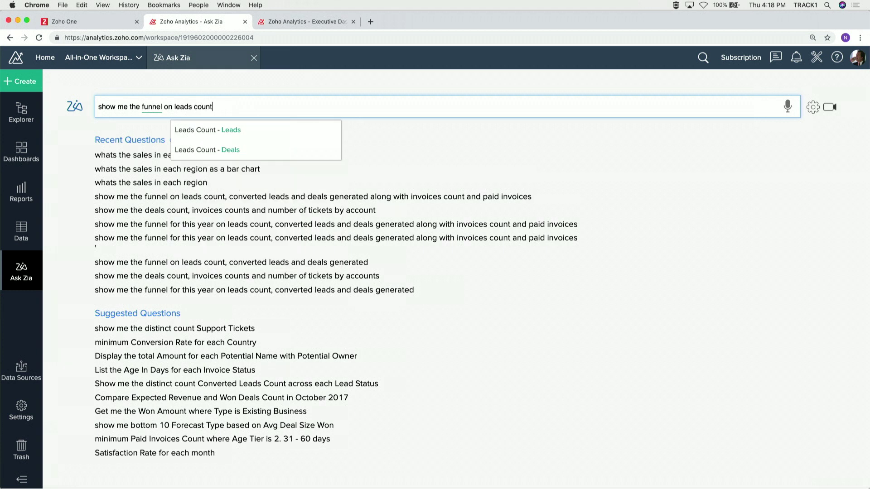
type(", c")
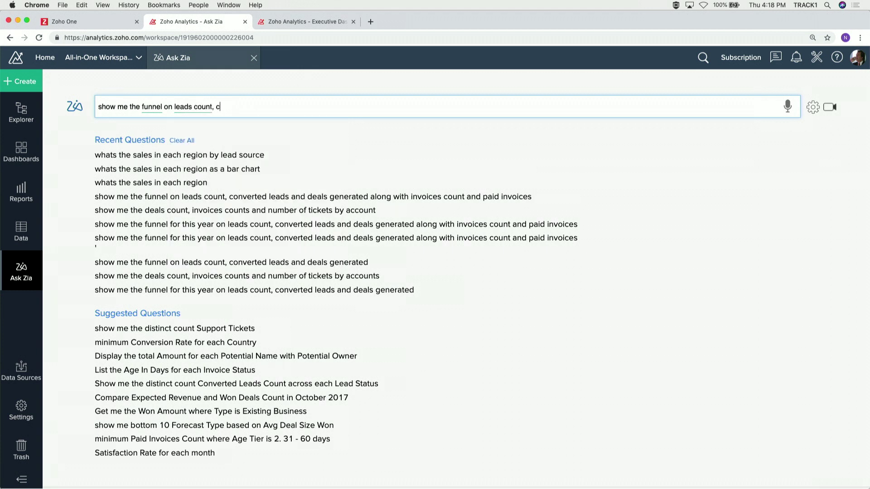
type("onvert")
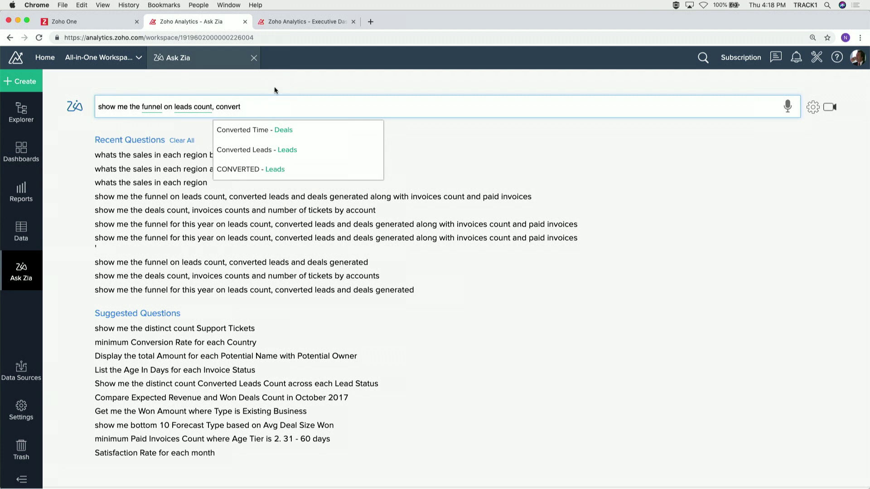
type("ed le")
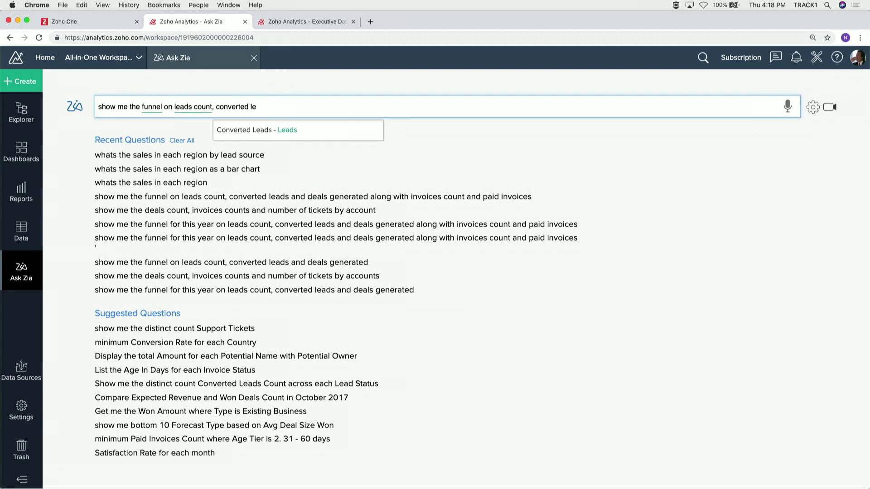
type("ads")
type(" and ")
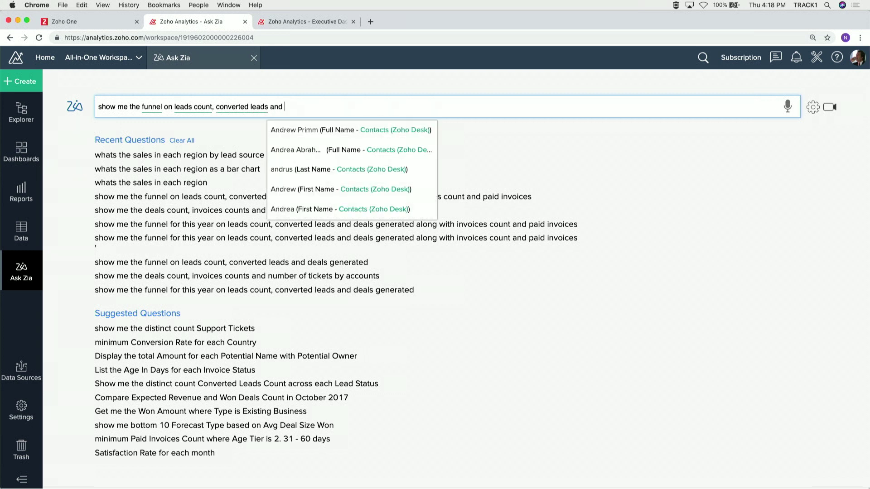
type("deals generated ")
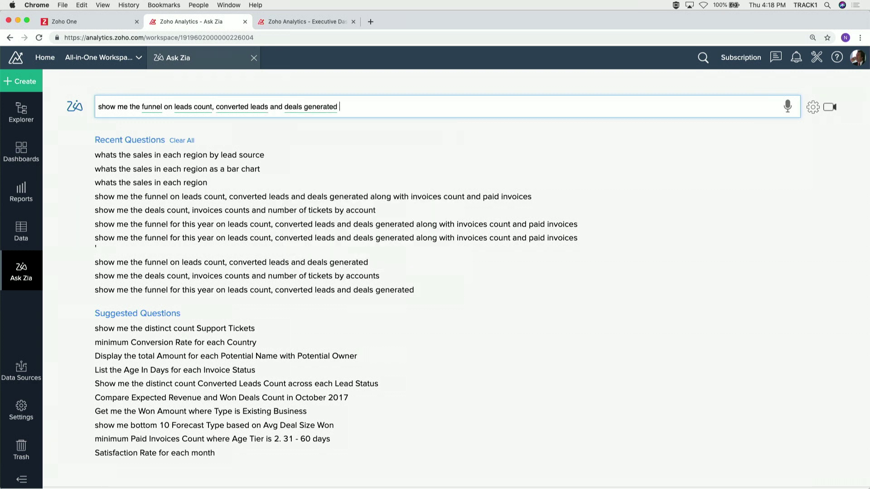
type("along with")
left_click_drag(339, 106, 369, 106)
left_click(392, 108)
type("invoices")
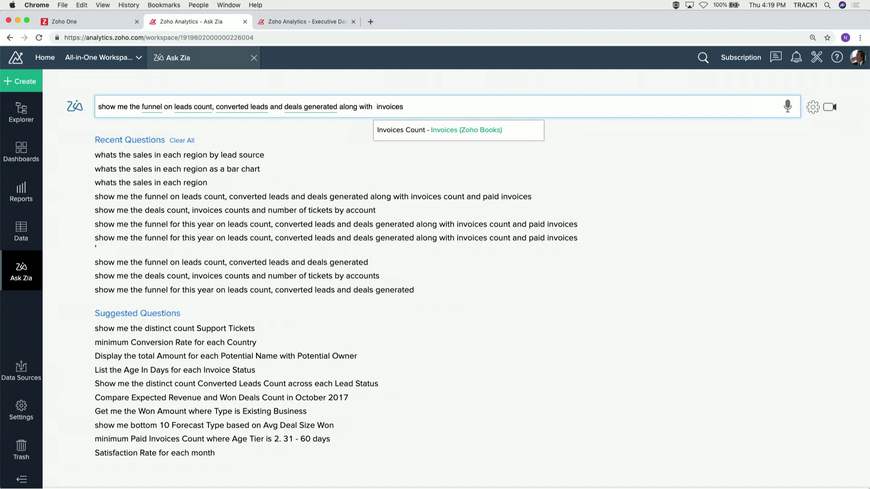
type("count")
type(" an")
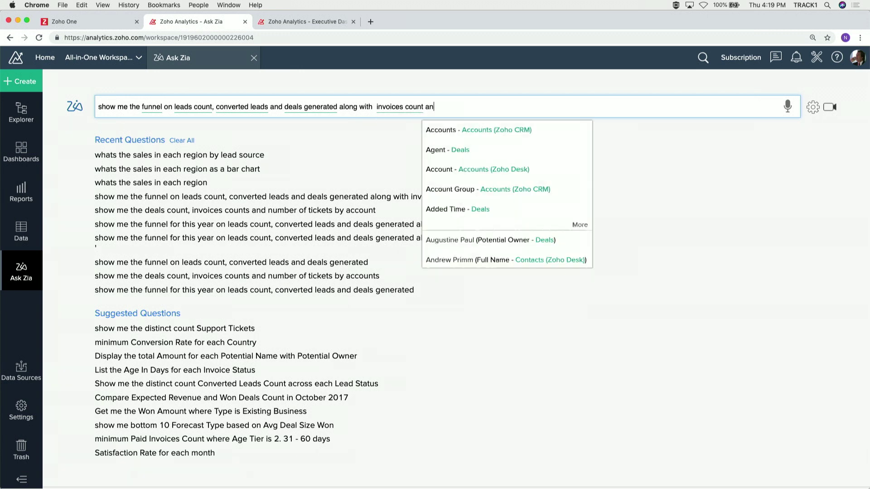
type("d paid invoices")
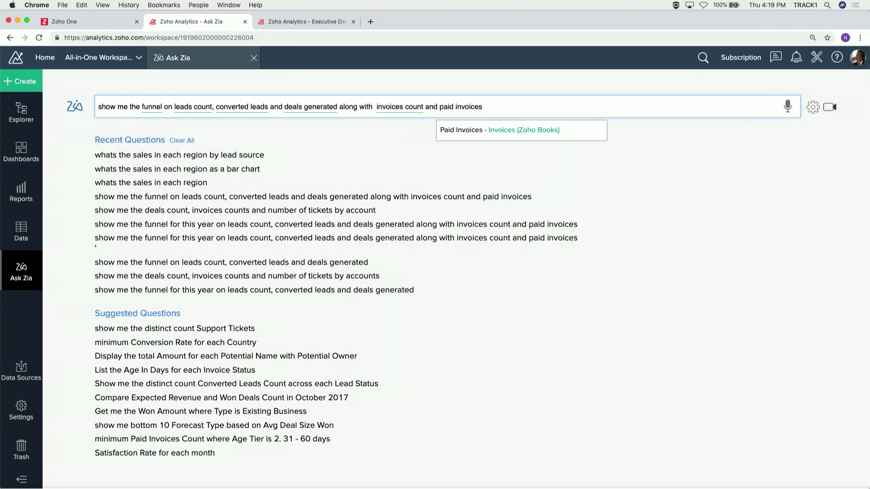
key("Return")
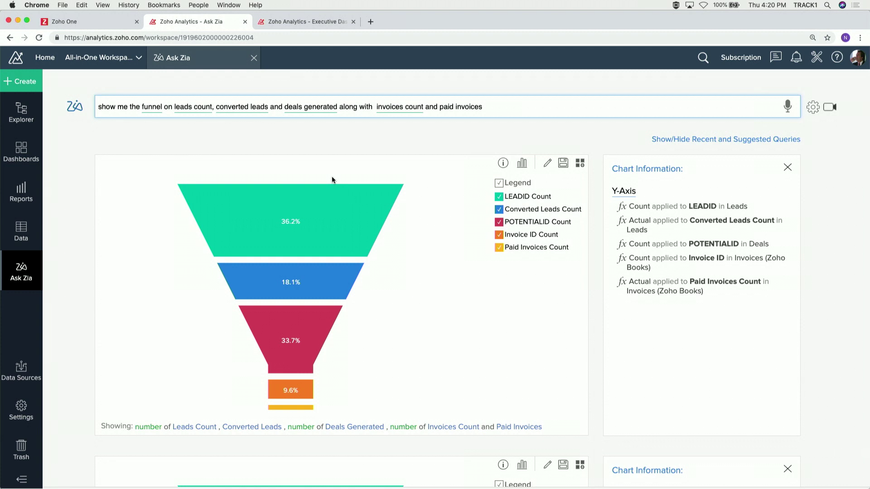
Replace the question with 'show me the deals count, invoices count and number of tickets by account' and run it.
key("super+a")
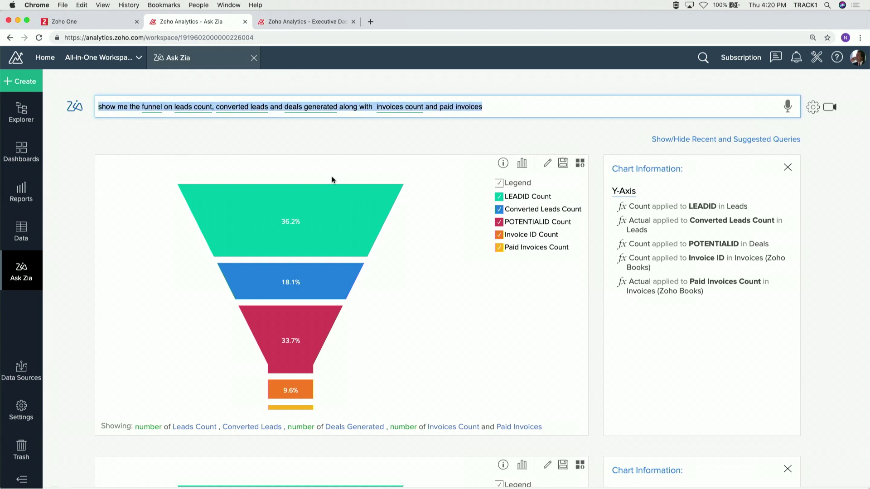
type("show ")
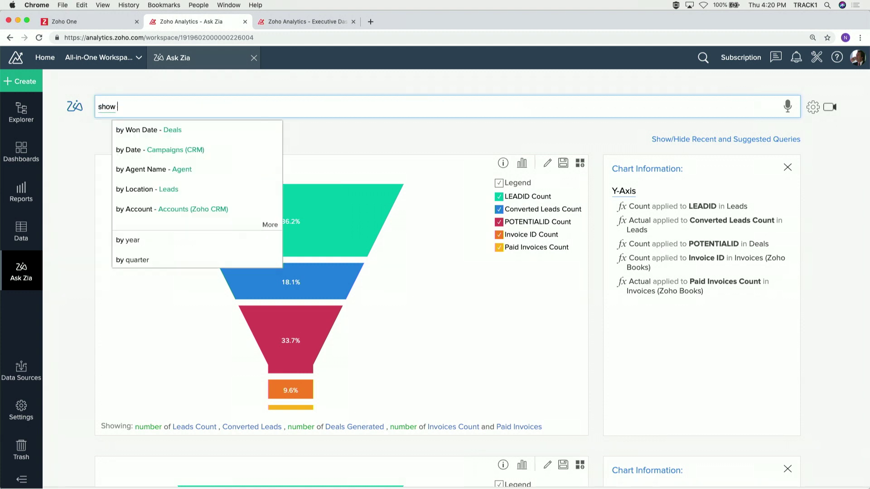
type("me the dea")
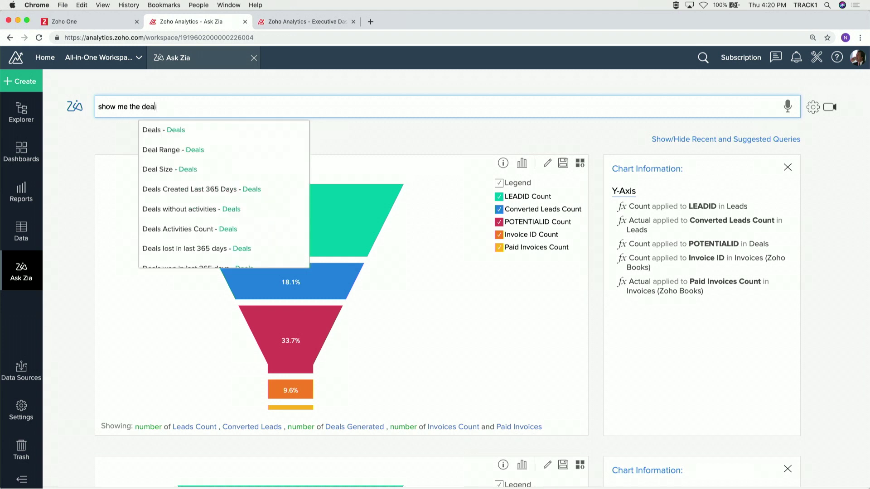
type("ls count")
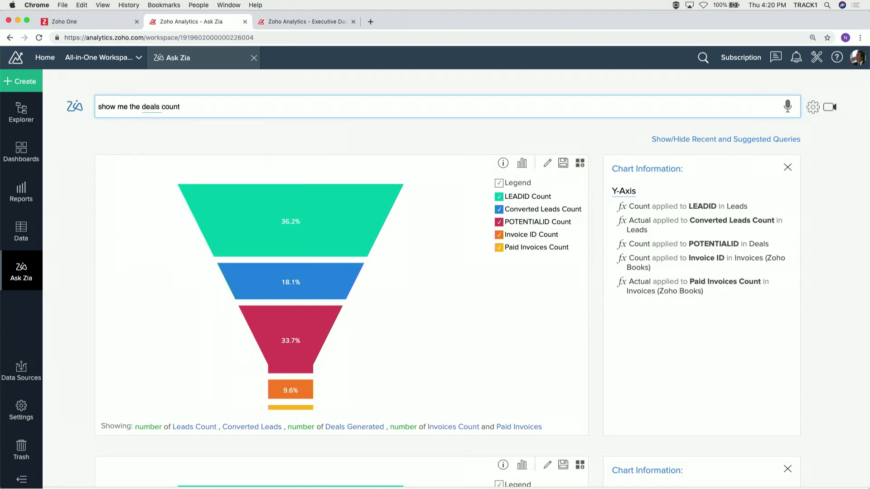
type(", invoices")
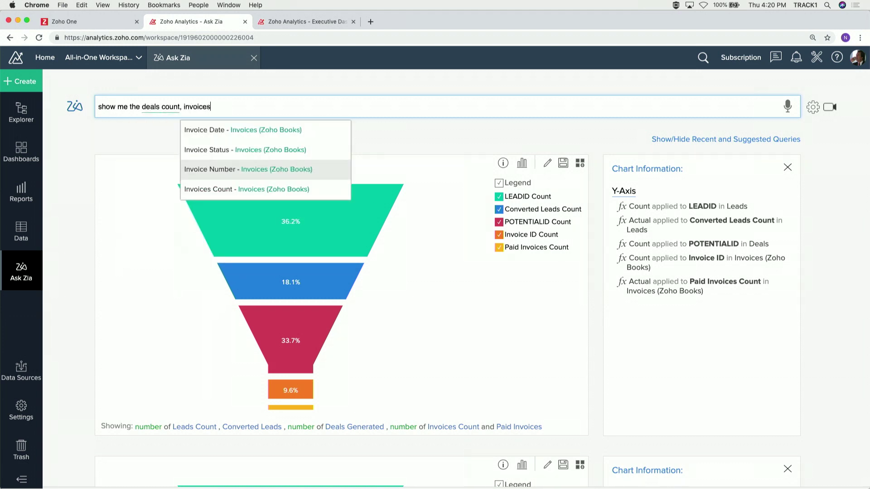
type(" count")
type(" and numbe")
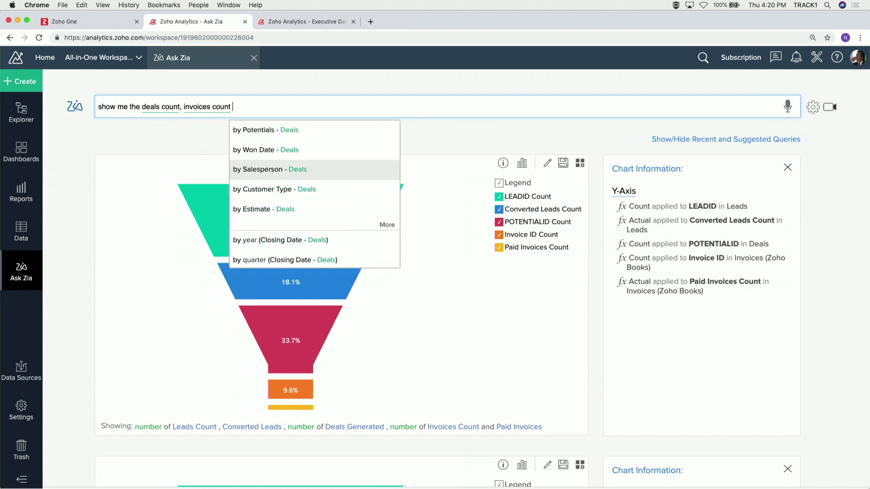
type("r")
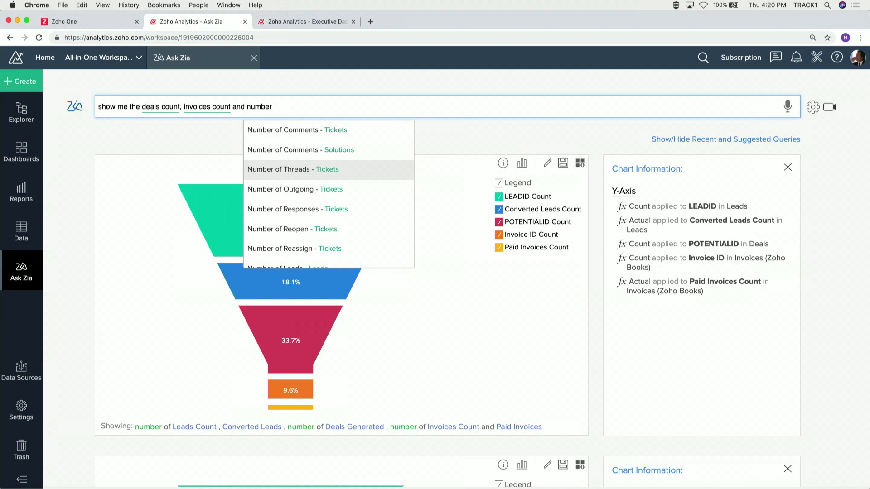
type(" of tickets")
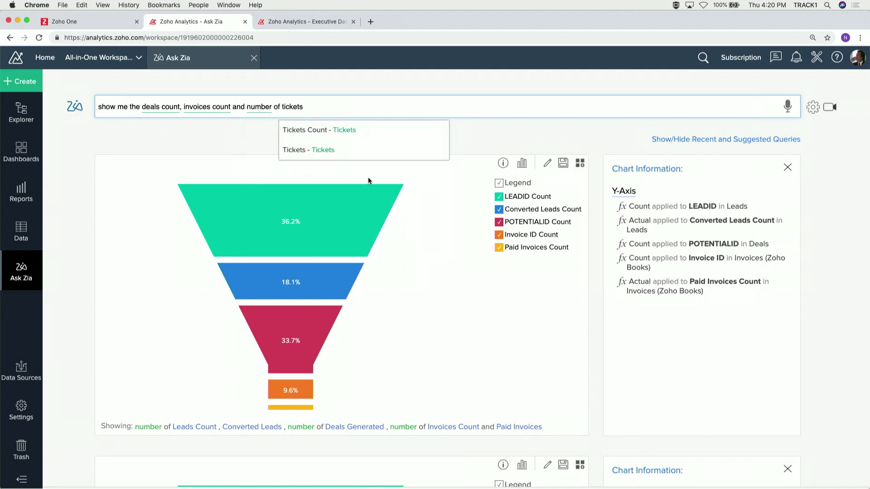
type(" by ")
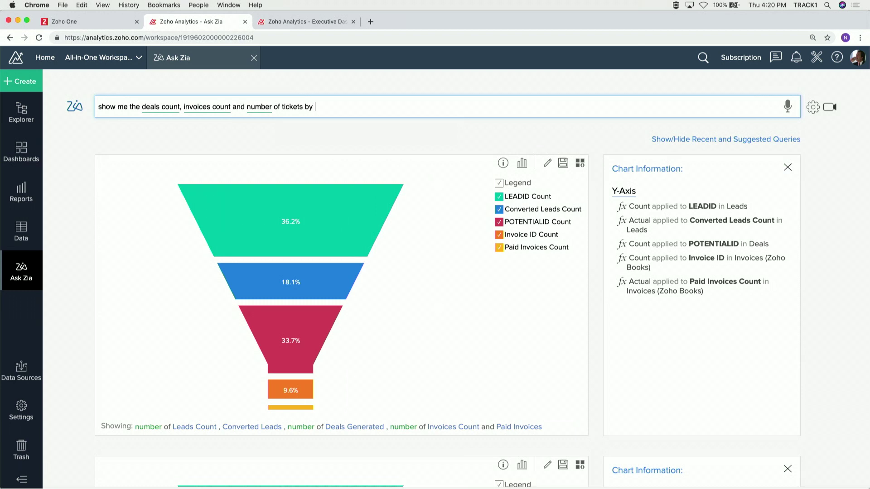
type("account")
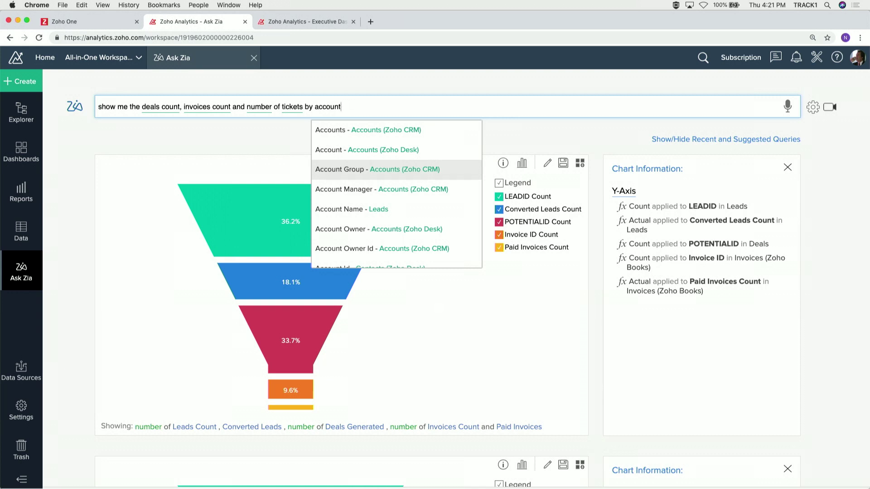
key("Return")
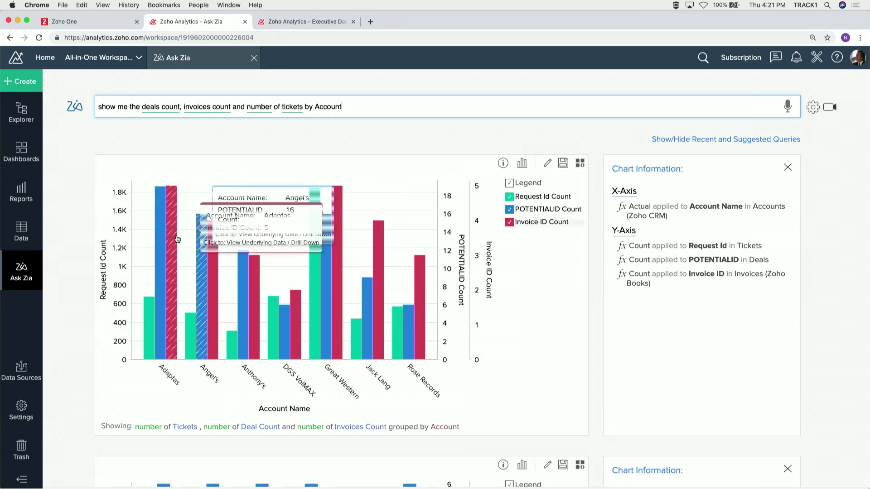
Inspect the account bars' tooltips and zoom the page in, then back to 100%.
mouse_move(147, 310)
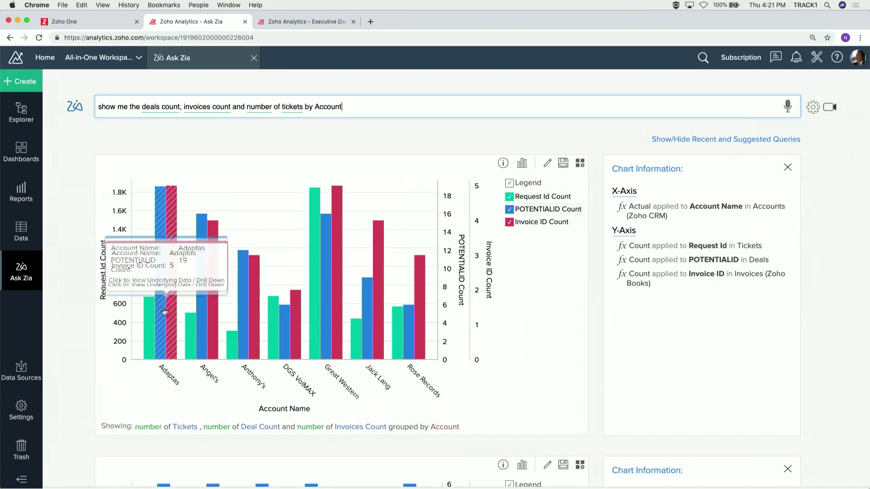
mouse_move(151, 330)
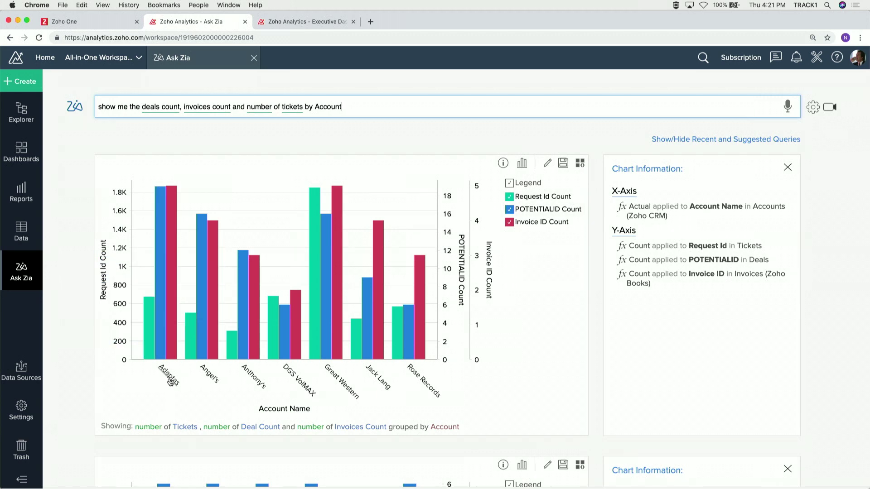
key("super+equal")
key("super+equal")
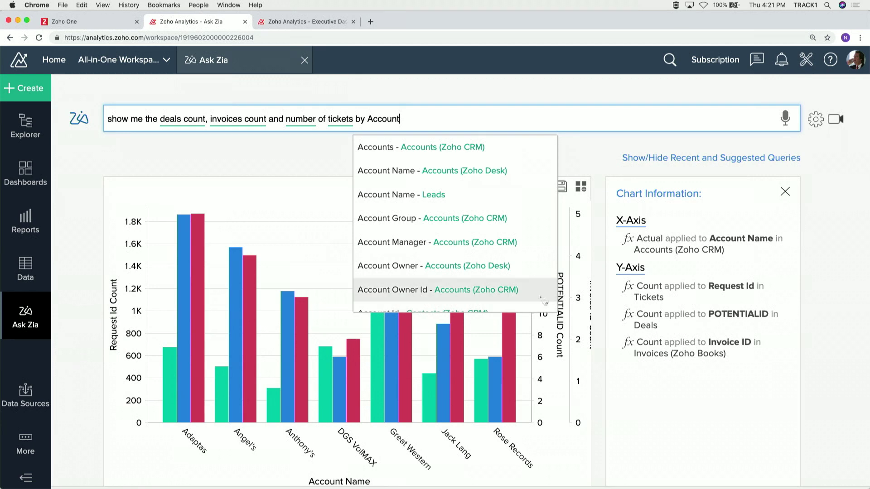
key("super+minus")
key("super+0")
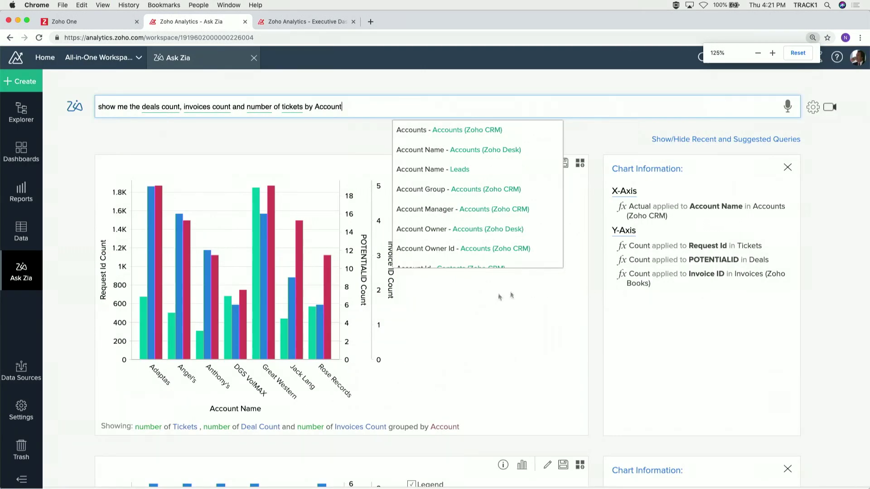
Hide and then re-show the Request Id Count series in the chart legend.
left_click(611, 306)
left_click(413, 197)
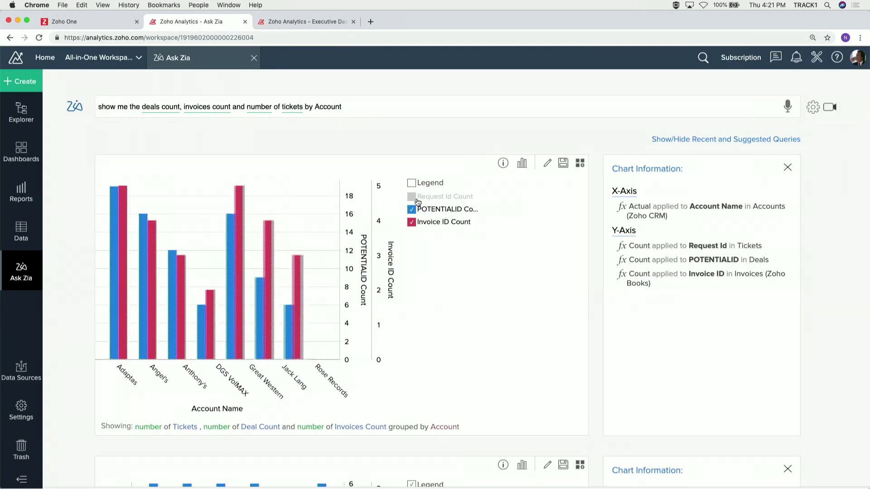
left_click(416, 199)
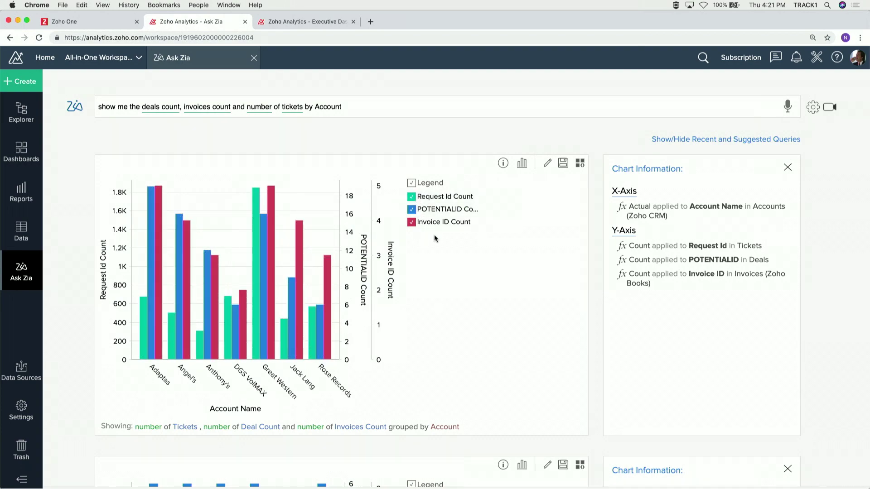
scroll(434, 235, "down", 5)
scroll(434, 235, "up", 5)
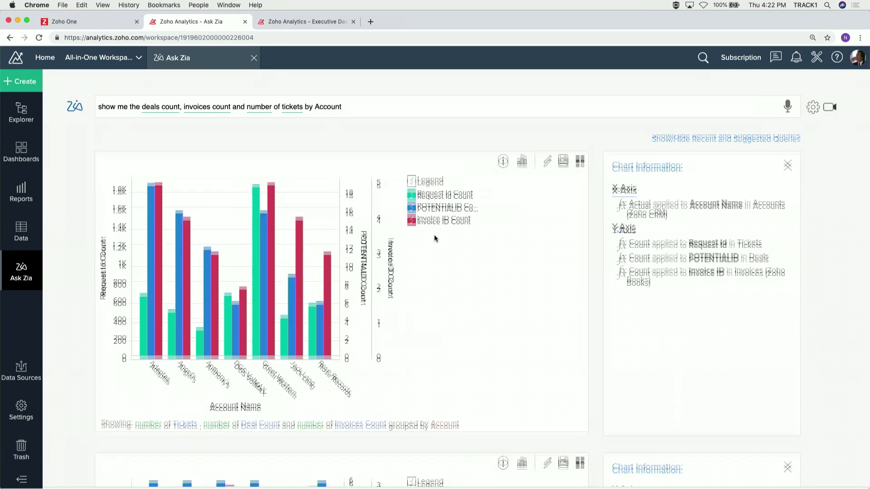
scroll(435, 235, "down", 3)
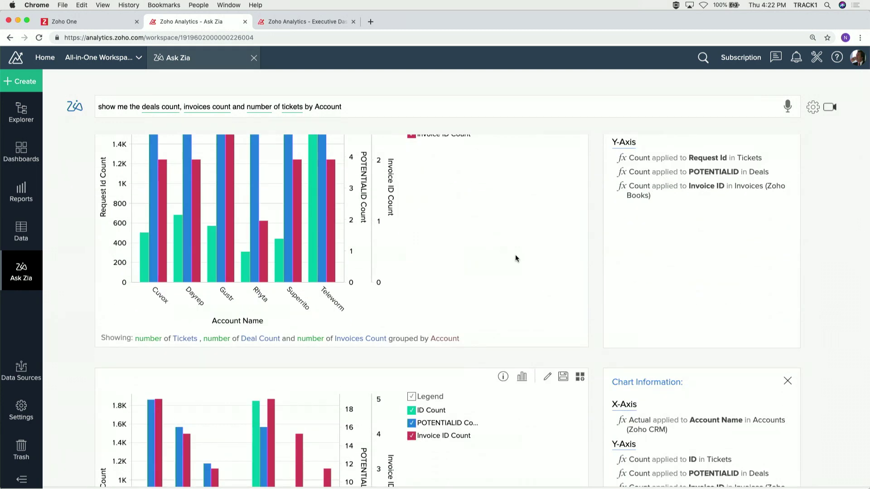
scroll(515, 258, "down", 7)
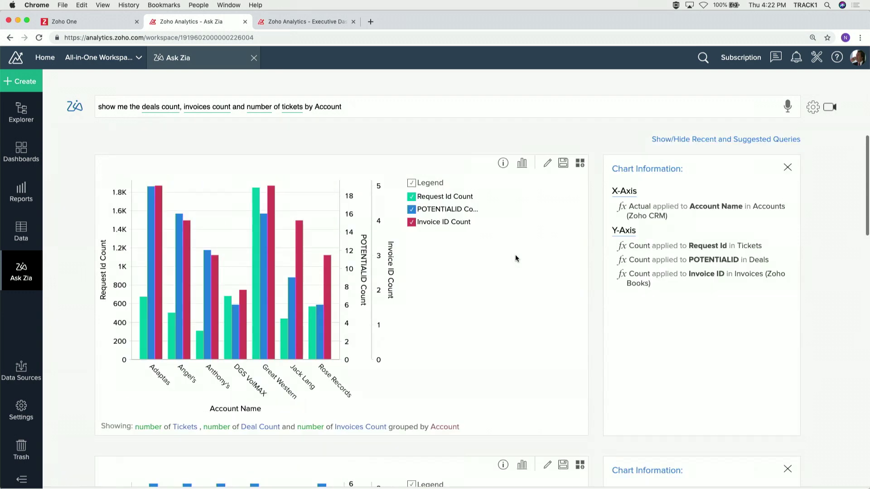